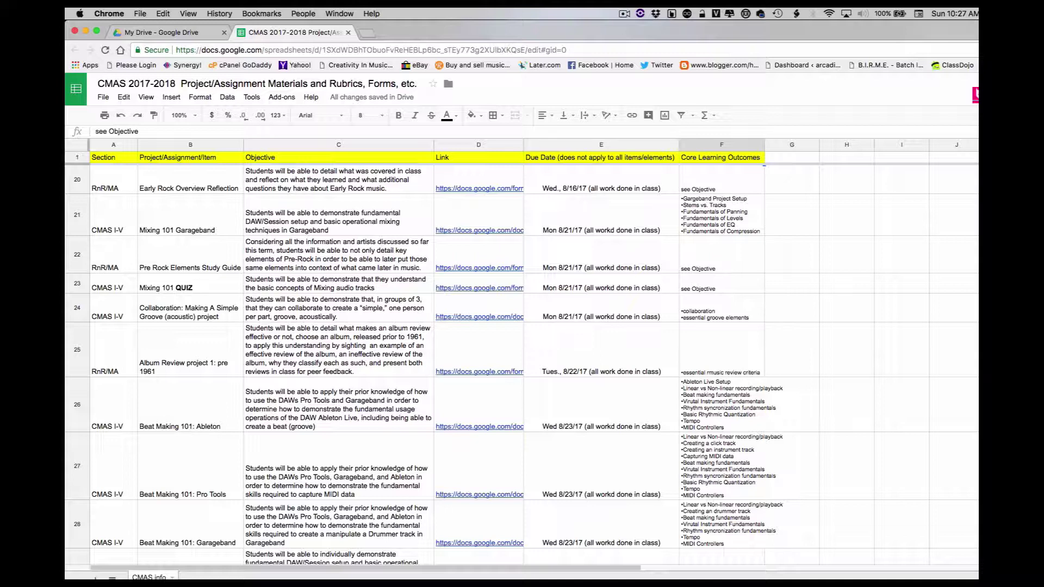
Try the track 3 mixer controls by toggling its solo on and off, and muting and unmuting it.
{"action": "mouse_move", "coordinate": [664, 574]}
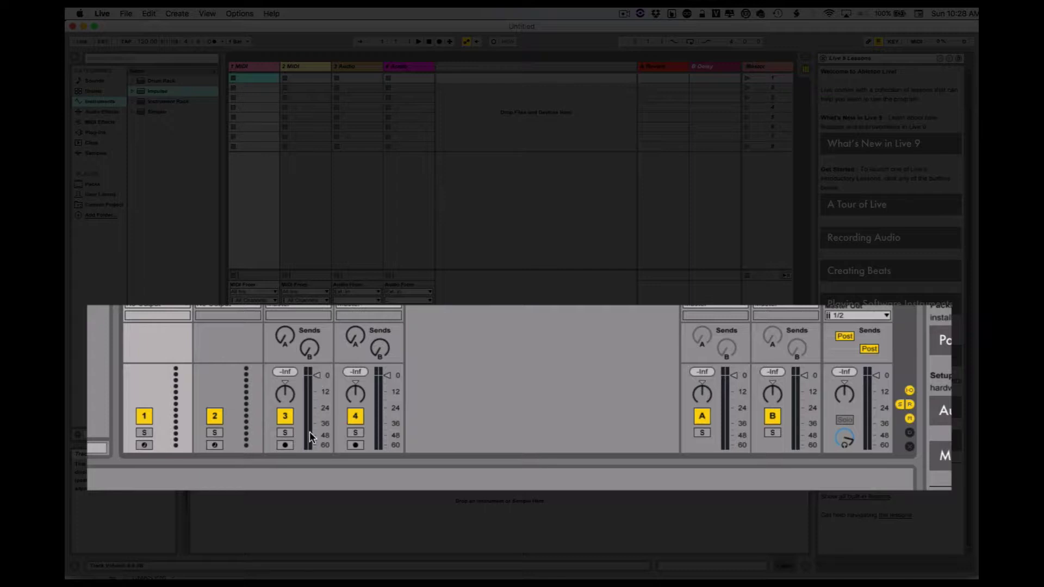
{"action": "left_click_drag", "start_coordinate": [286, 387], "coordinate": [291, 402]}
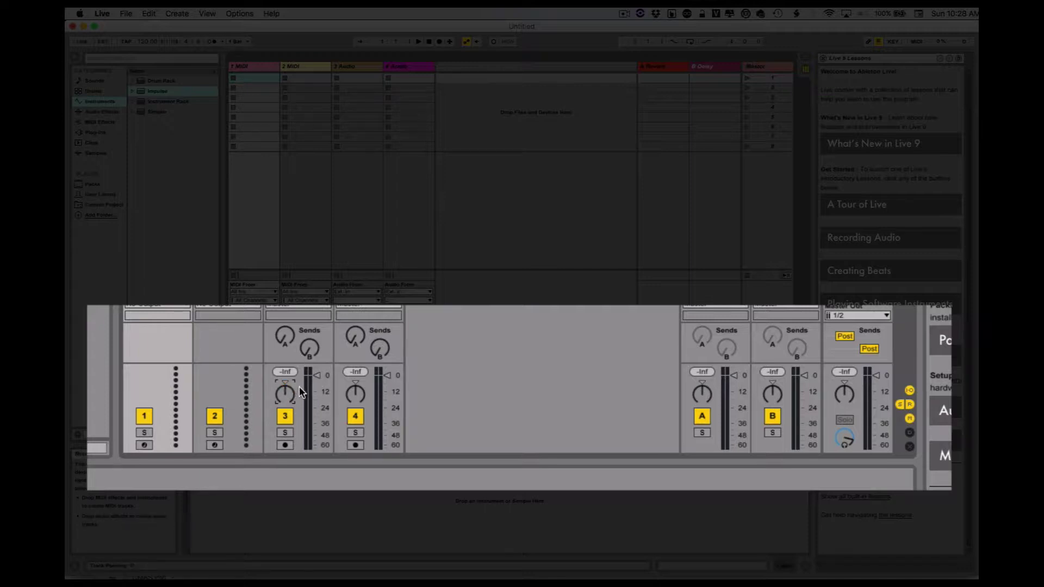
{"action": "left_click", "coordinate": [316, 375]}
{"action": "left_click", "coordinate": [286, 416]}
{"action": "left_click", "coordinate": [285, 432]}
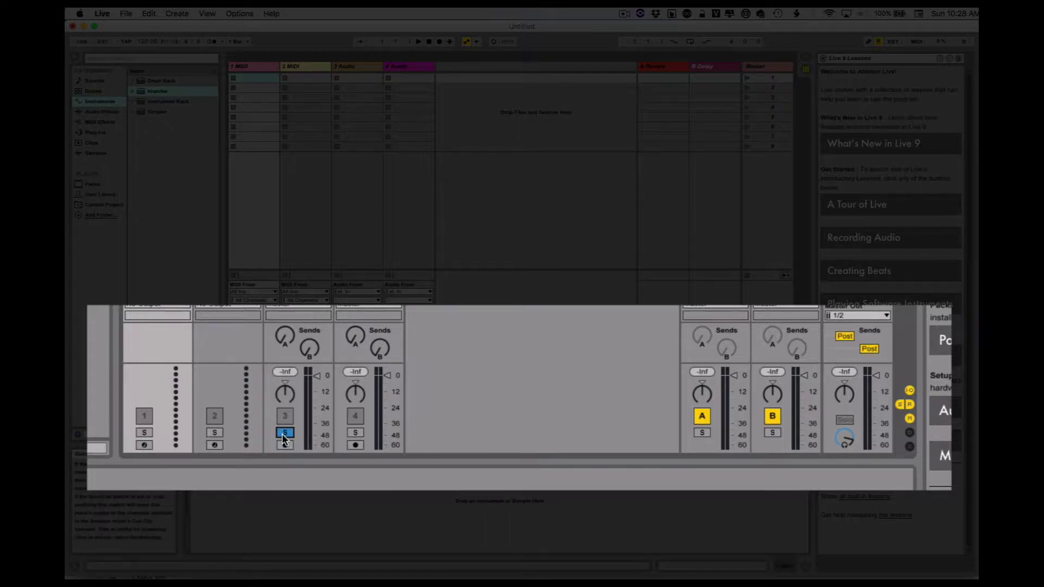
{"action": "left_click", "coordinate": [284, 435]}
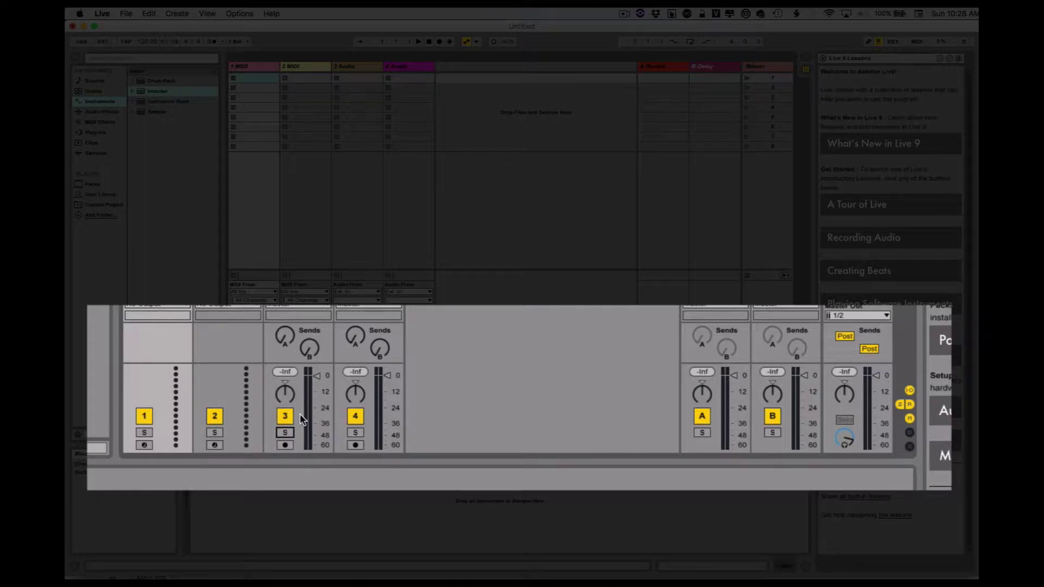
{"action": "left_click", "coordinate": [285, 445]}
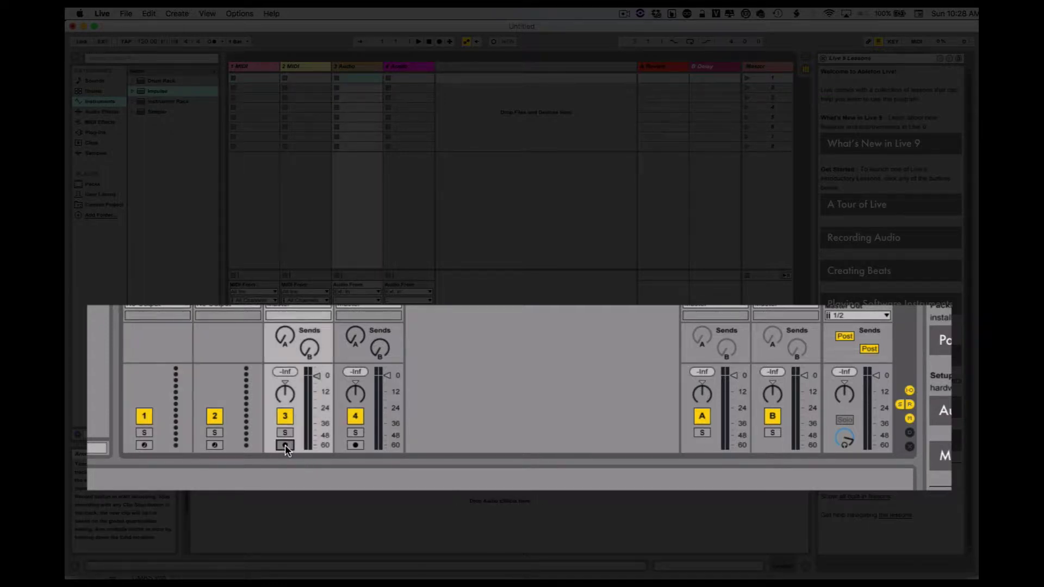
{"action": "left_click", "coordinate": [288, 415]}
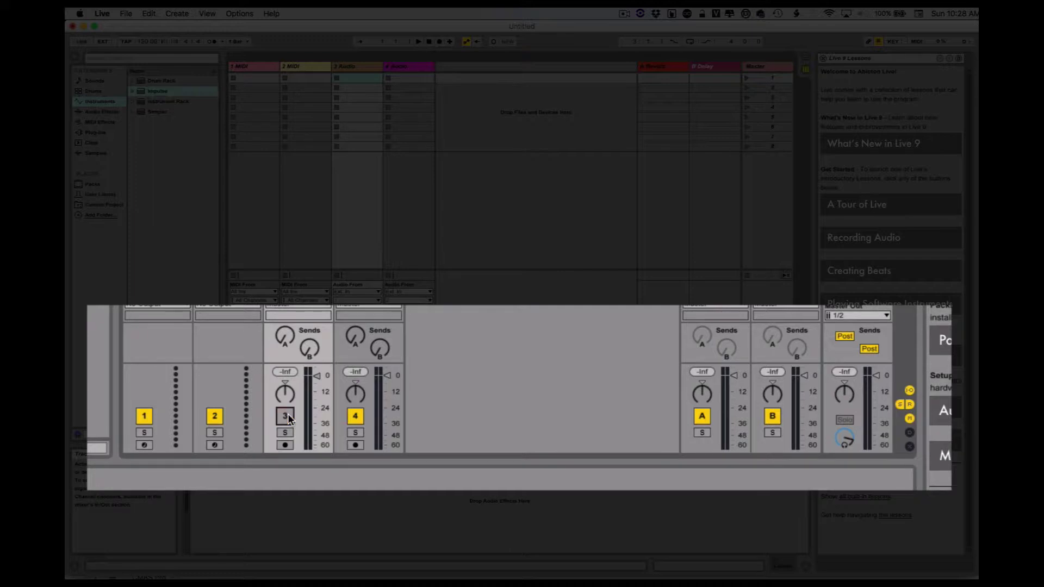
{"action": "left_click", "coordinate": [288, 414]}
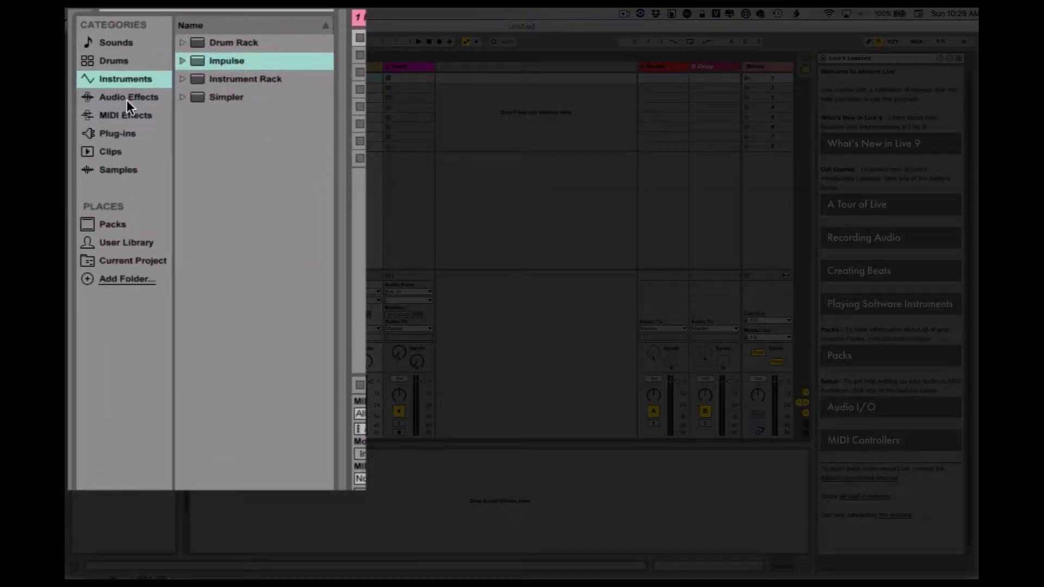
List the audio effects in the browser and turn on the metronome.
{"action": "left_click", "coordinate": [126, 98]}
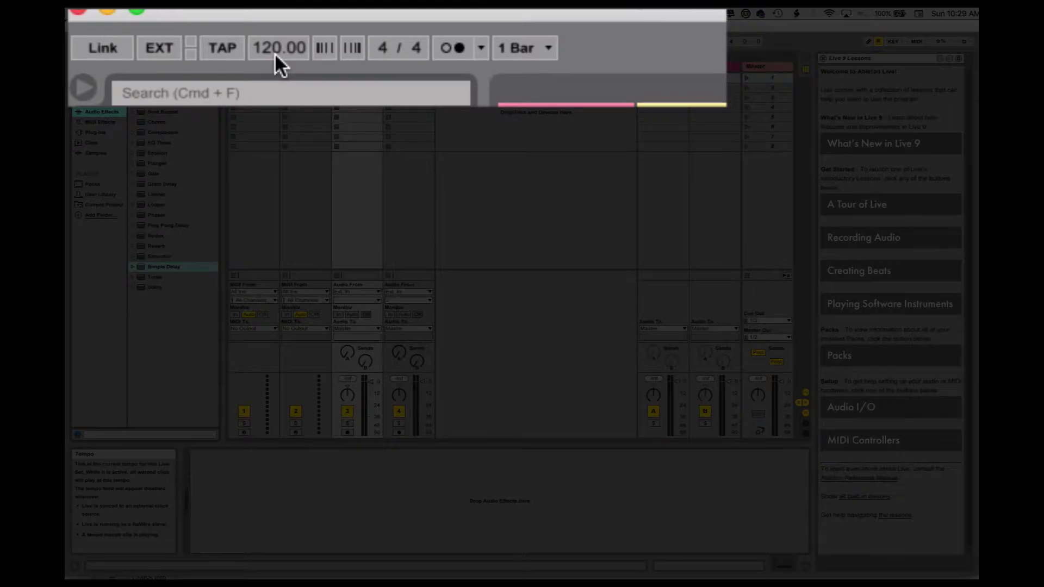
{"action": "left_click", "coordinate": [455, 46]}
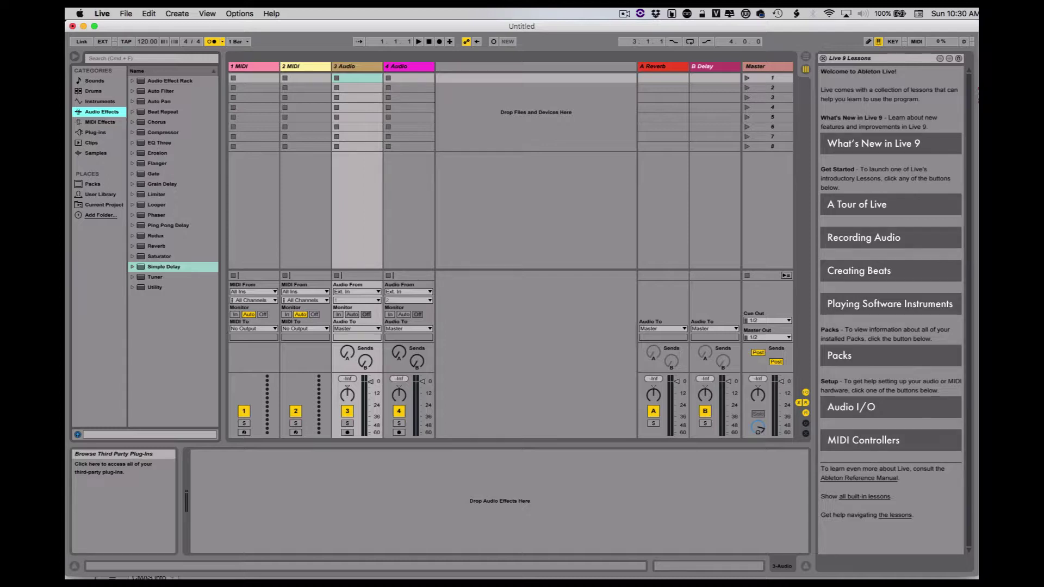
{"action": "left_click", "coordinate": [127, 15]}
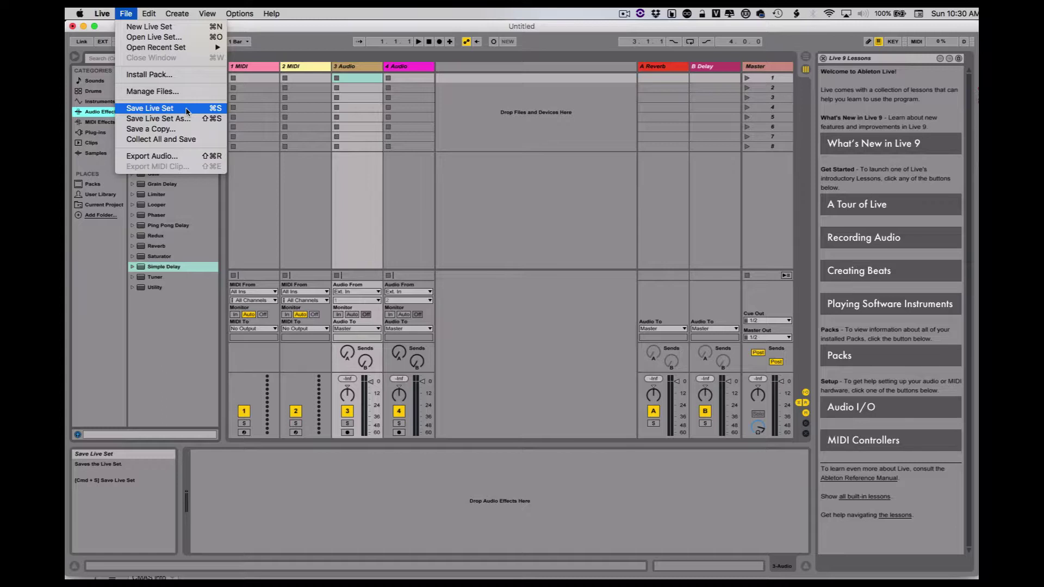
{"action": "left_click", "coordinate": [538, 183]}
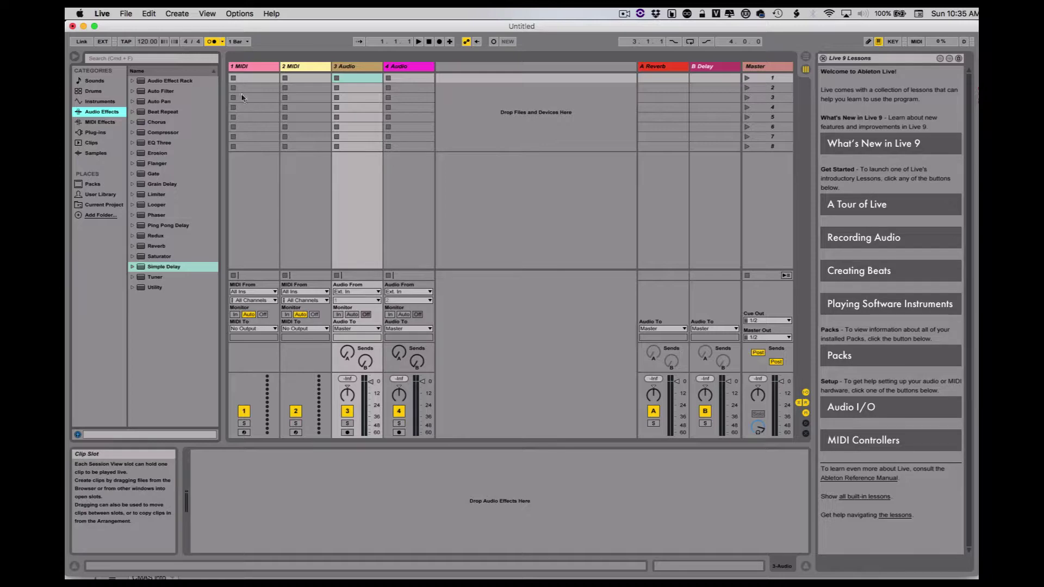
Choose PreSonus FireStudio (10 In, 10 Out) as the audio output device in the preferences and close them.
{"action": "left_click", "coordinate": [102, 14]}
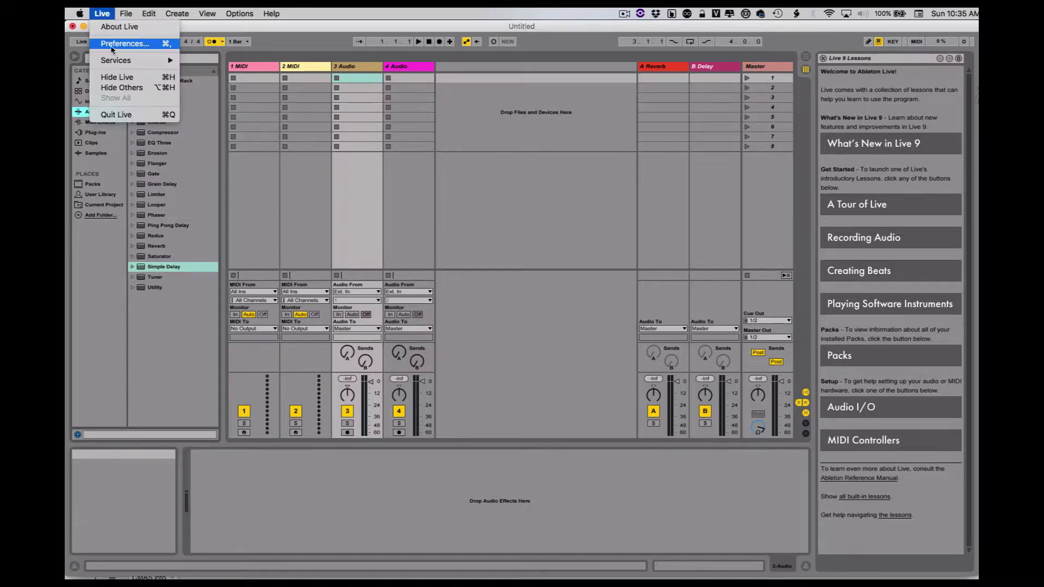
{"action": "left_click", "coordinate": [113, 46]}
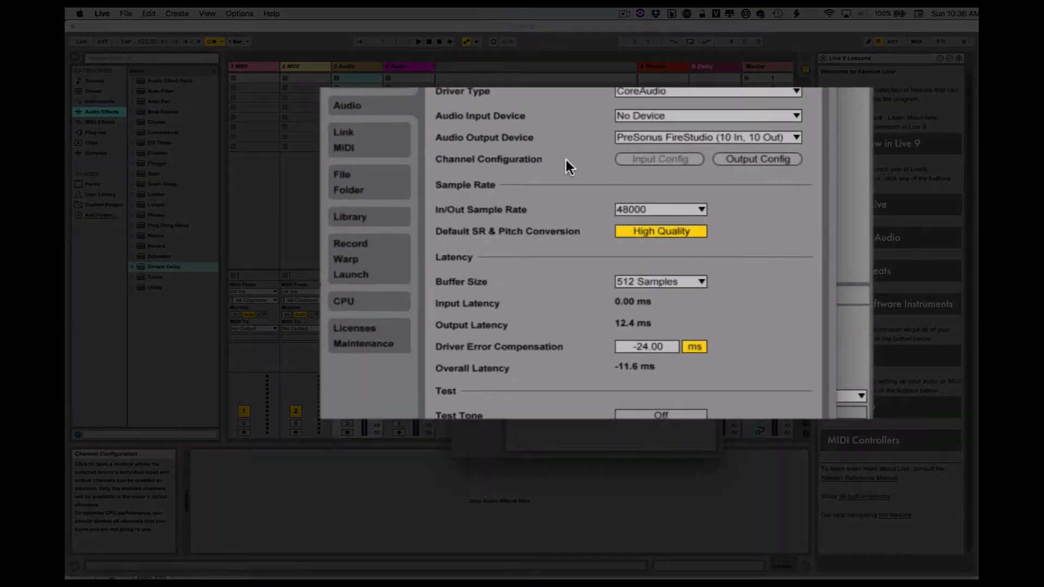
{"action": "left_click", "coordinate": [726, 137]}
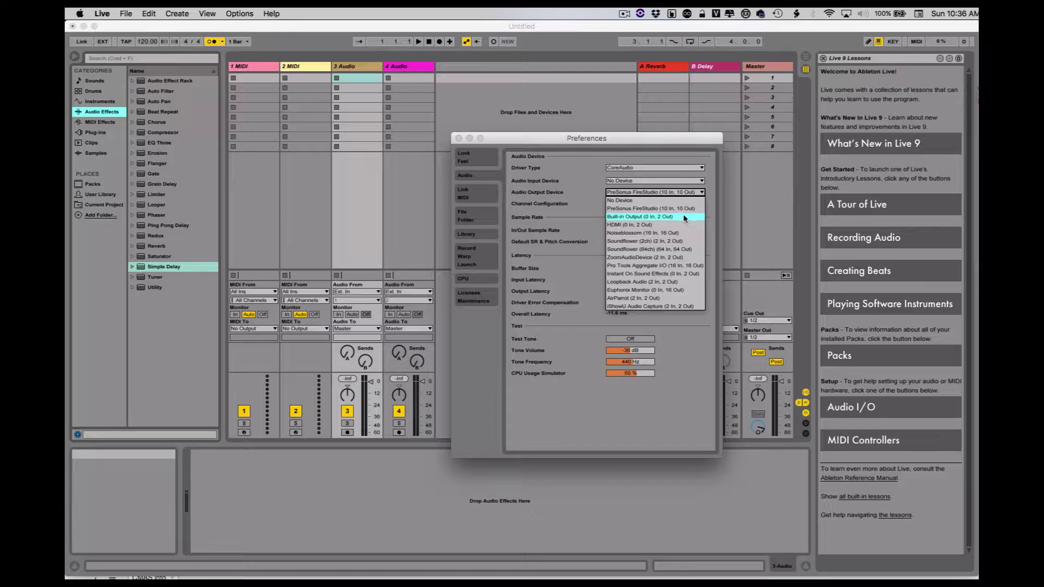
{"action": "left_click", "coordinate": [696, 207]}
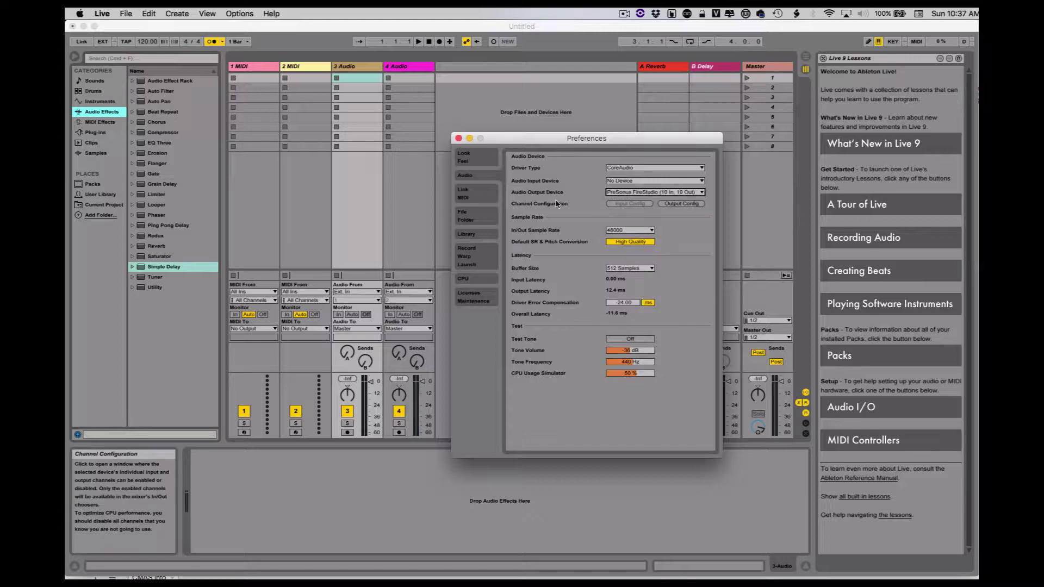
{"action": "left_click", "coordinate": [458, 139]}
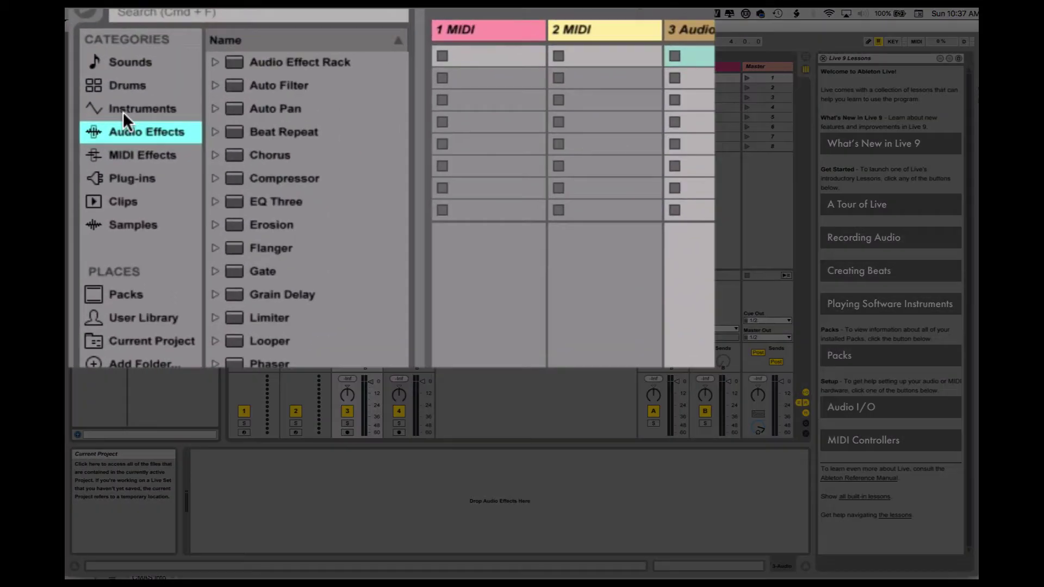
Load the Impulse preset Backbeat Room.adg from the instruments onto the track 1 MIDI.
{"action": "left_click", "coordinate": [104, 97]}
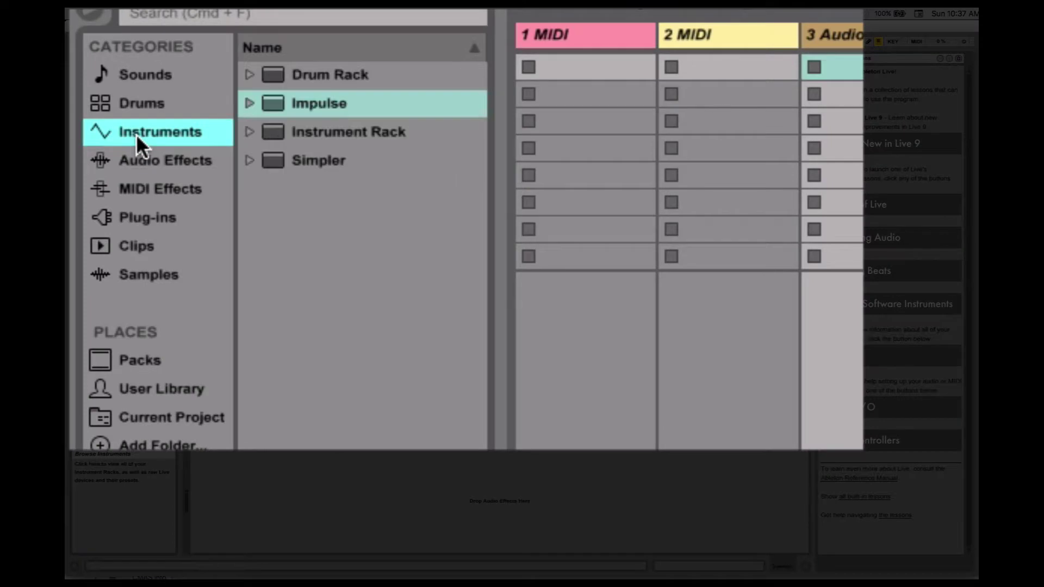
{"action": "left_click", "coordinate": [249, 103]}
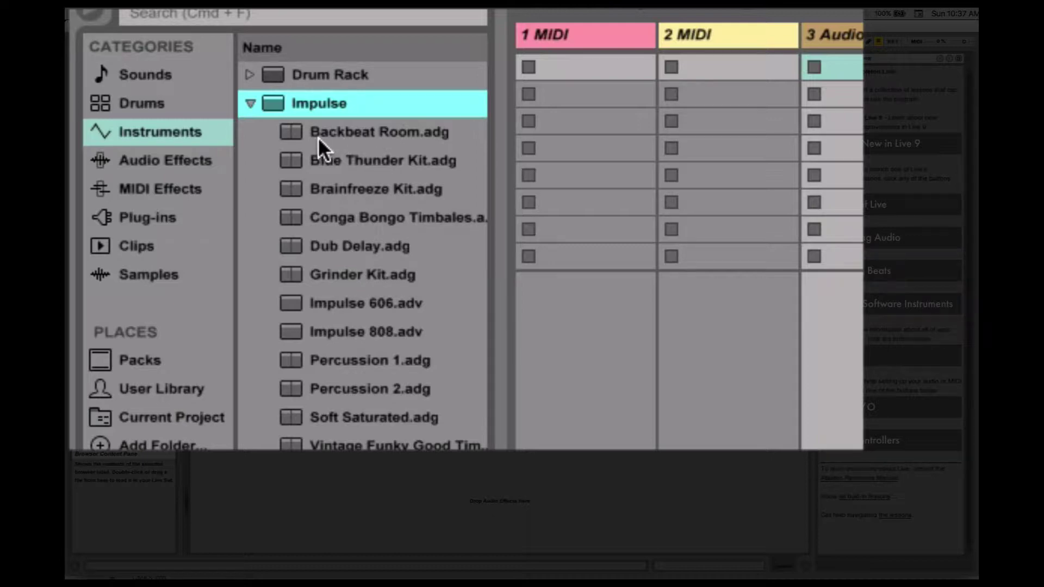
{"action": "left_click", "coordinate": [354, 131]}
{"action": "left_click_drag", "start_coordinate": [578, 109], "coordinate": [368, 72]}
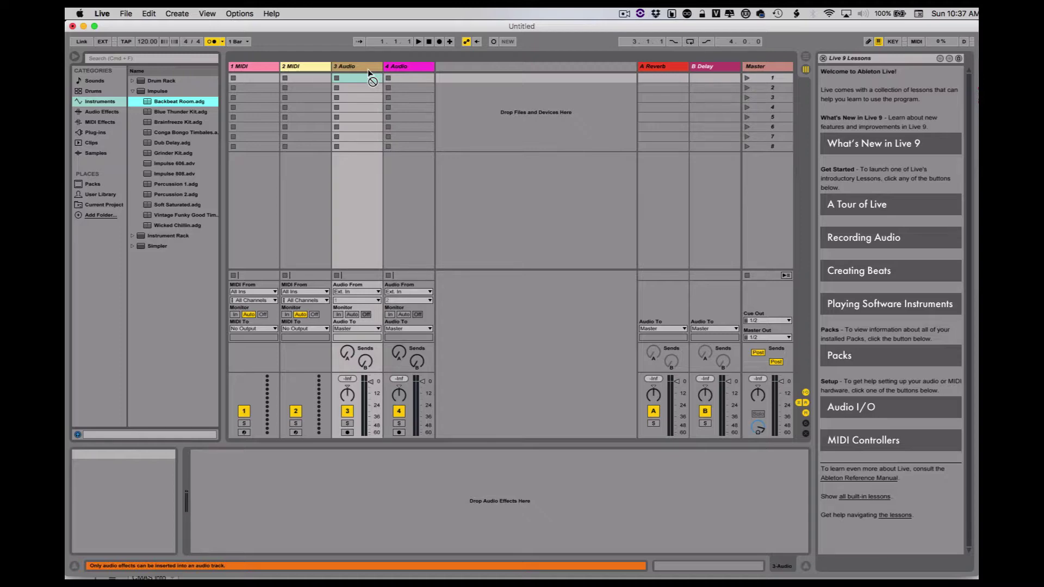
{"action": "left_click_drag", "start_coordinate": [368, 71], "coordinate": [252, 69]}
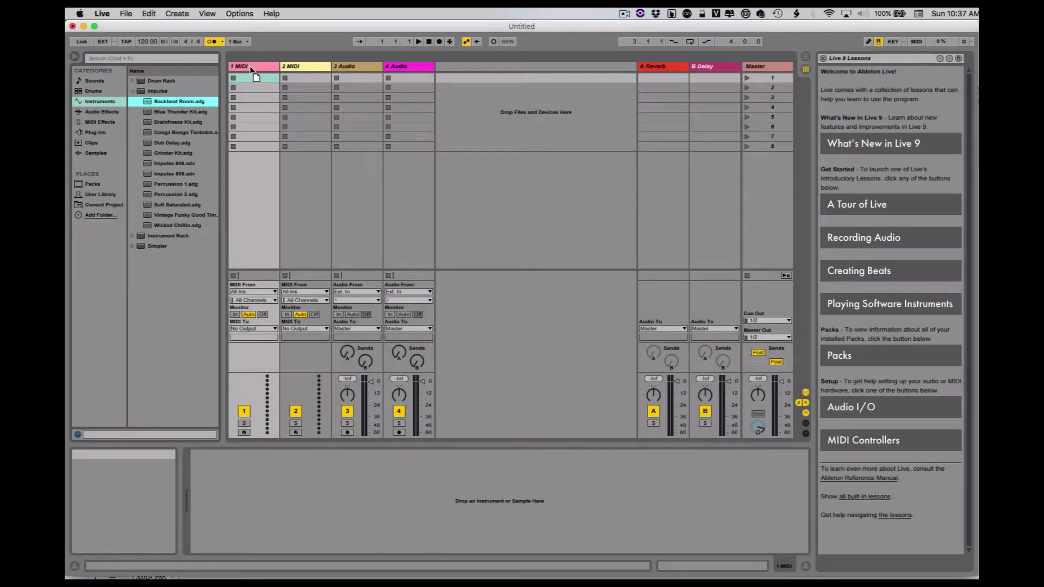
{"action": "left_click_drag", "start_coordinate": [249, 66], "coordinate": [249, 67]}
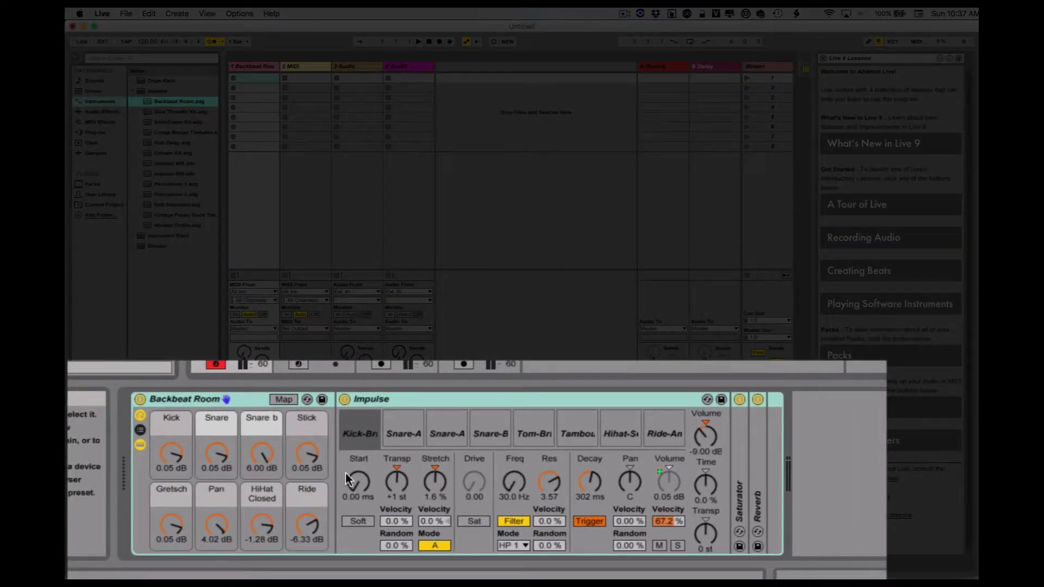
Audition the kick, snare and tom pads of the Impulse kit.
{"action": "left_click", "coordinate": [360, 417]}
{"action": "left_click", "coordinate": [402, 414]}
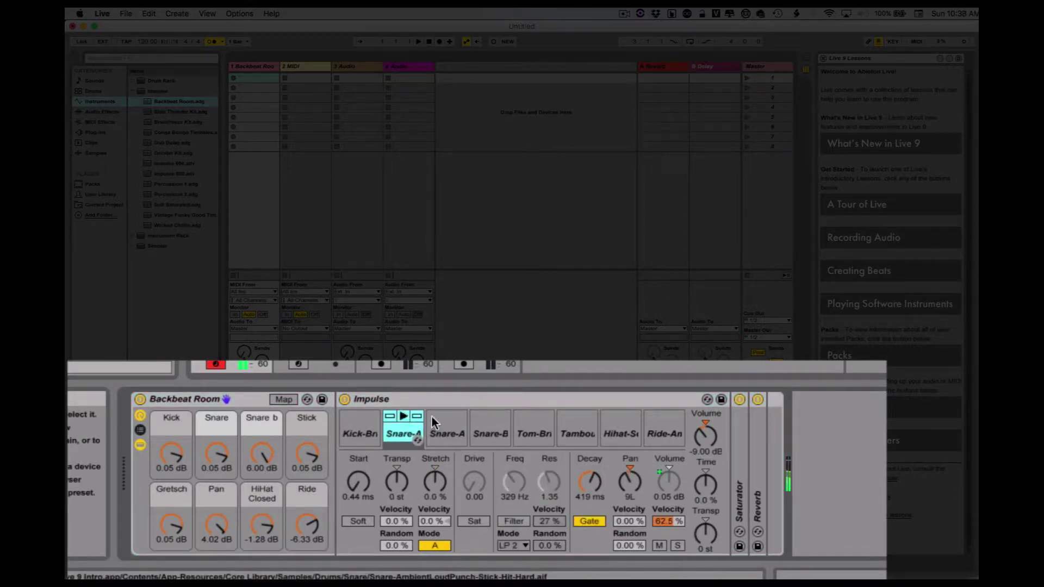
{"action": "left_click", "coordinate": [446, 414]}
{"action": "left_click", "coordinate": [494, 415]}
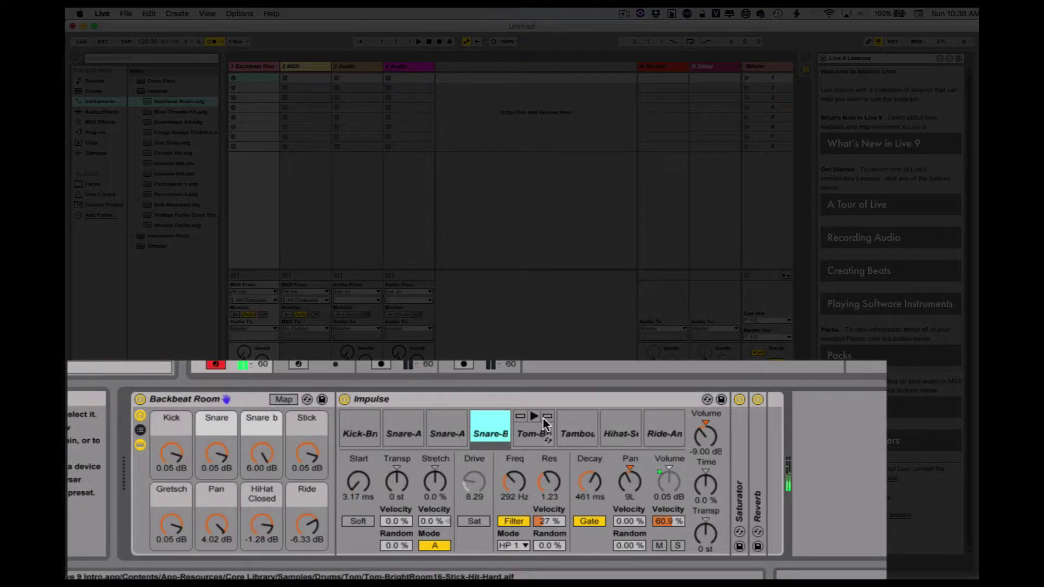
{"action": "left_click", "coordinate": [535, 417]}
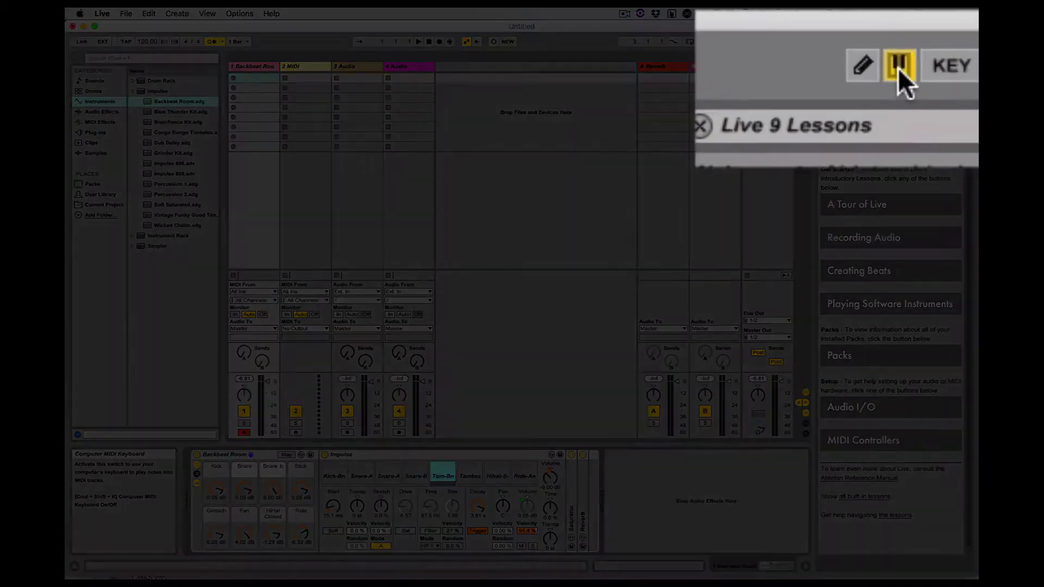
Switch the computer MIDI keyboard off and on, shift it down an octave and play the kit with it.
{"action": "left_click", "coordinate": [898, 68]}
{"action": "left_click", "coordinate": [898, 66]}
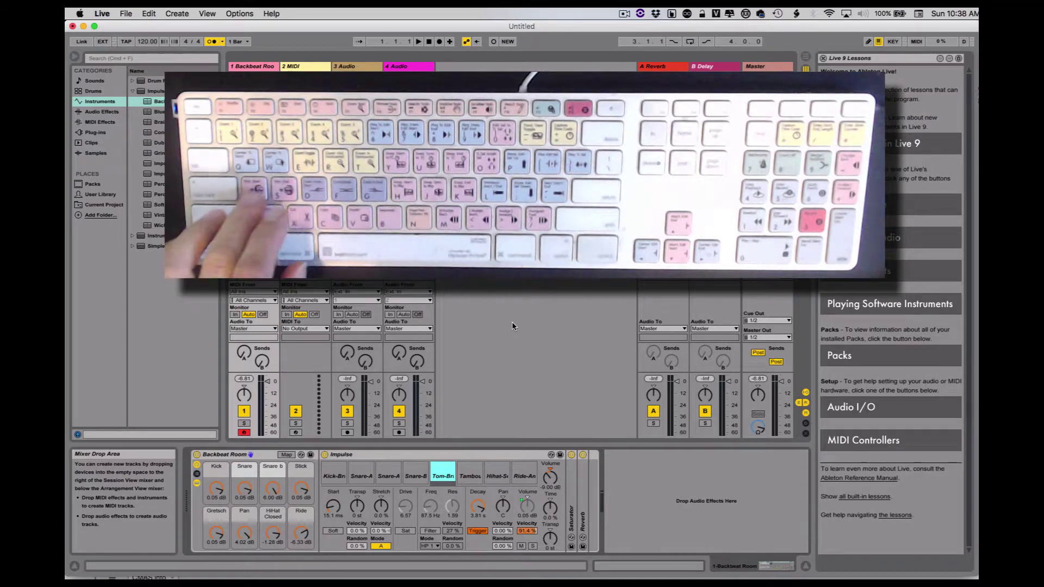
{"action": "key", "text": "f"}
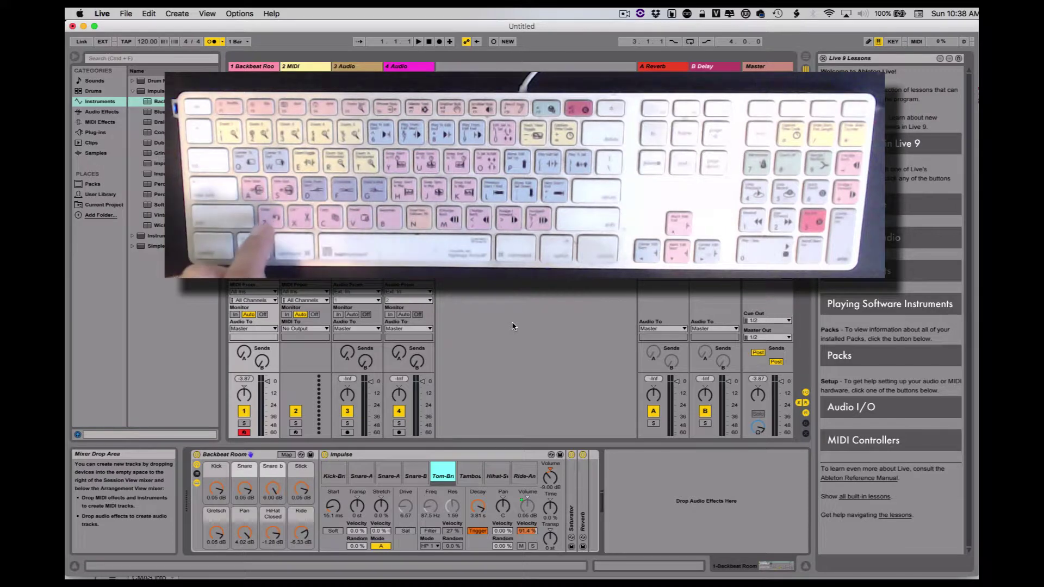
{"action": "key", "text": "z"}
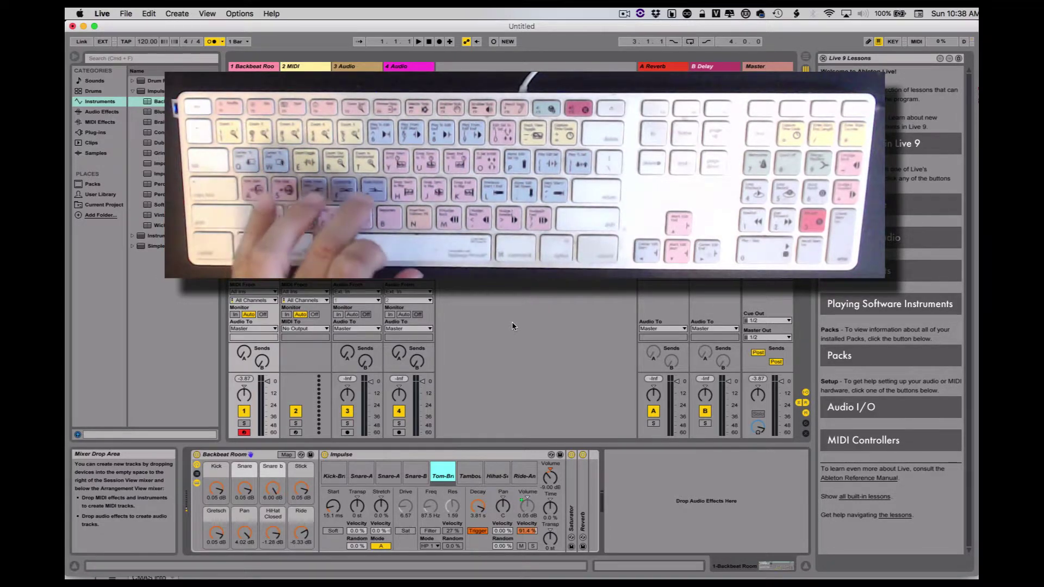
{"action": "key", "text": "k"}
{"action": "key", "text": "k"}
{"action": "key", "text": "k"}
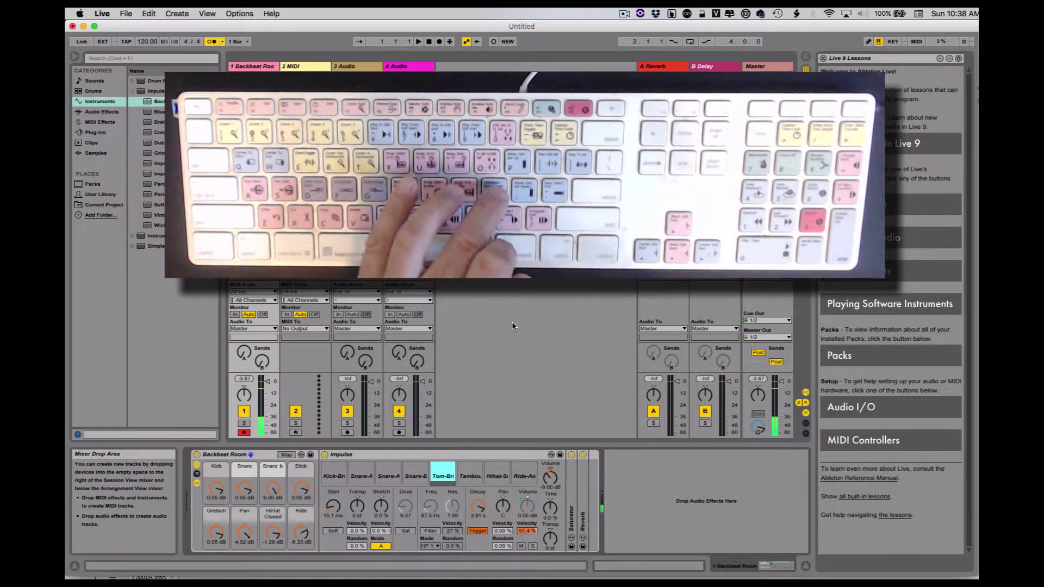
{"action": "key", "text": "k"}
{"action": "key", "text": "k"}
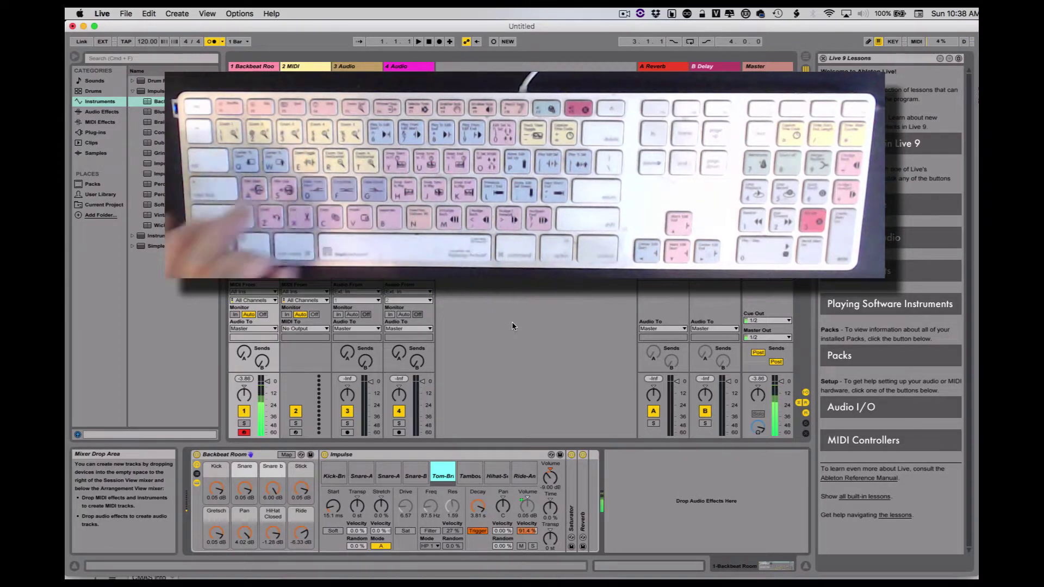
Raise the computer MIDI keyboard one octave and play through the eight drum sounds from A to K.
{"action": "key", "text": "x"}
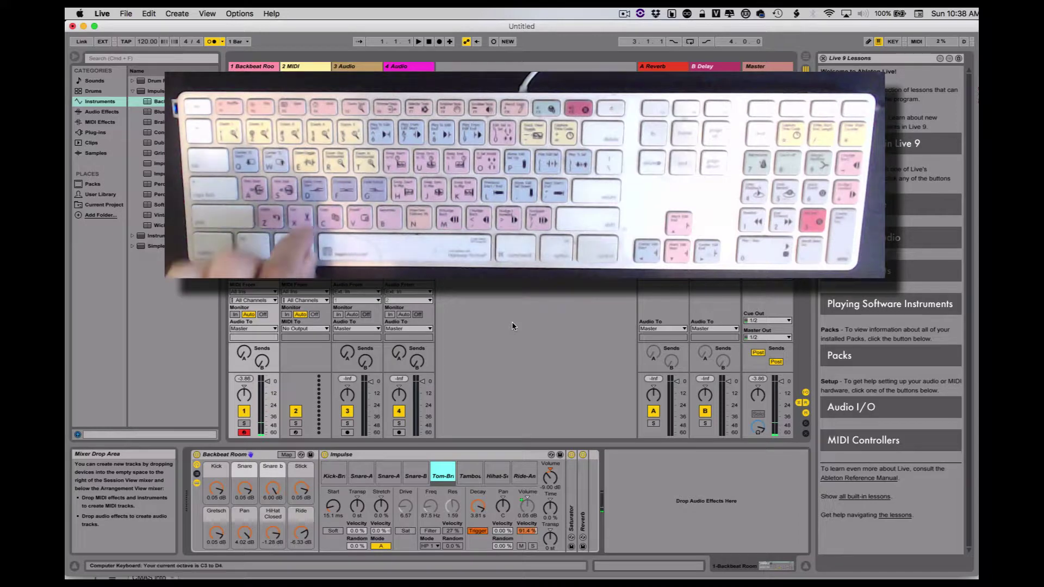
{"action": "key", "text": "a"}
{"action": "key", "text": "s"}
{"action": "key", "text": "d"}
{"action": "key", "text": "f"}
{"action": "key", "text": "g"}
{"action": "key", "text": "h"}
{"action": "key", "text": "j"}
{"action": "key", "text": "k"}
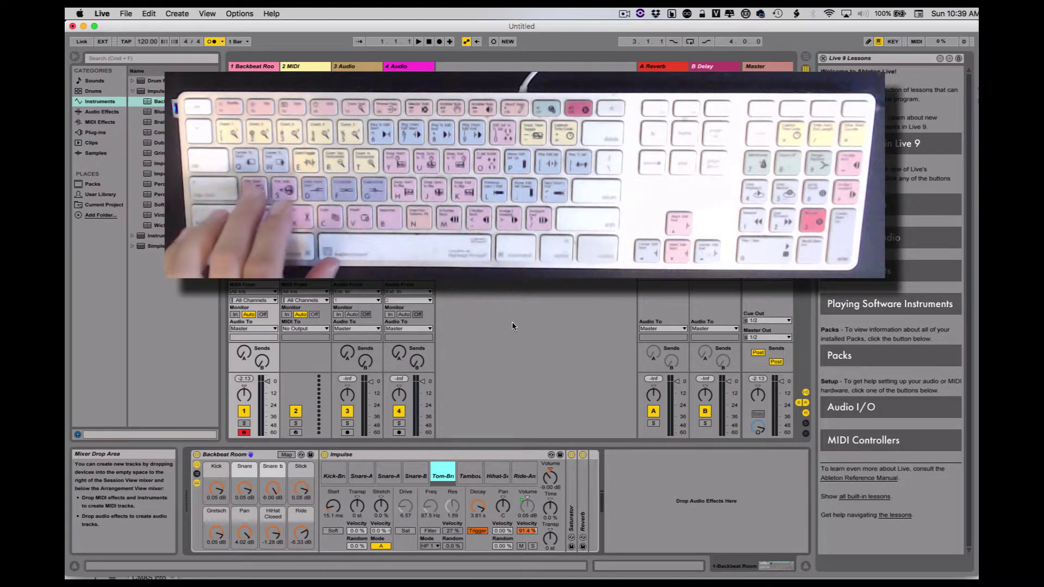
{"action": "key", "text": "a"}
{"action": "key", "text": "s"}
{"action": "key", "text": "d"}
{"action": "key", "text": "f"}
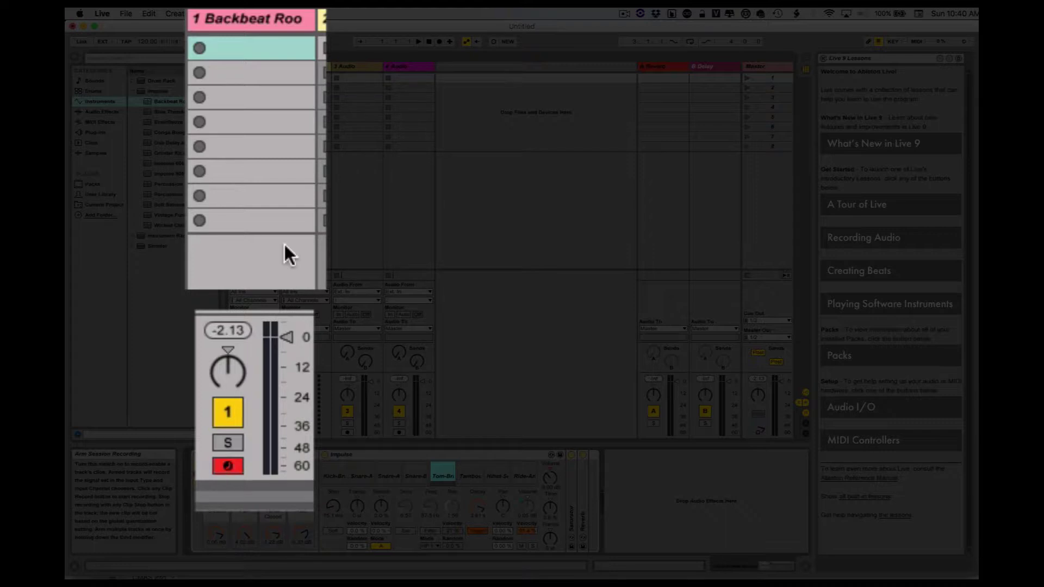
Disarm and re-arm the Backbeat Room track for recording, and create an empty MIDI clip in its first slot.
{"action": "left_click", "coordinate": [224, 459]}
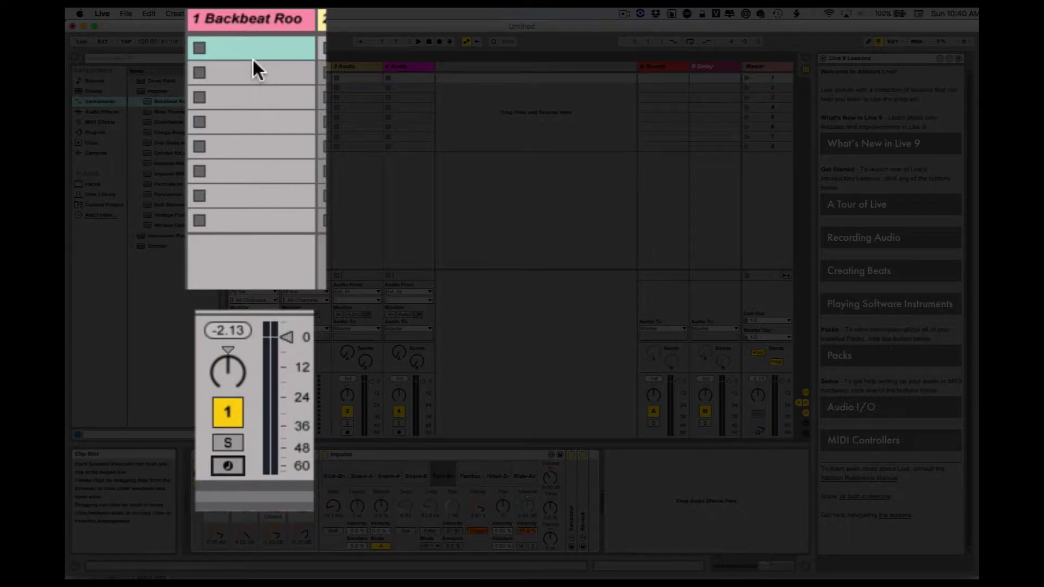
{"action": "left_click", "coordinate": [227, 465]}
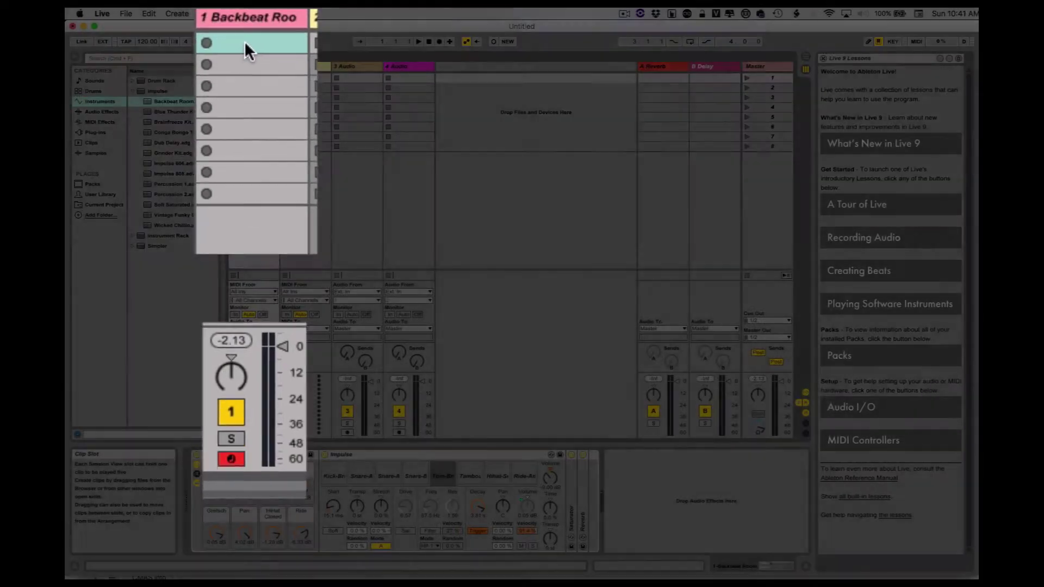
{"action": "double_click", "coordinate": [252, 79]}
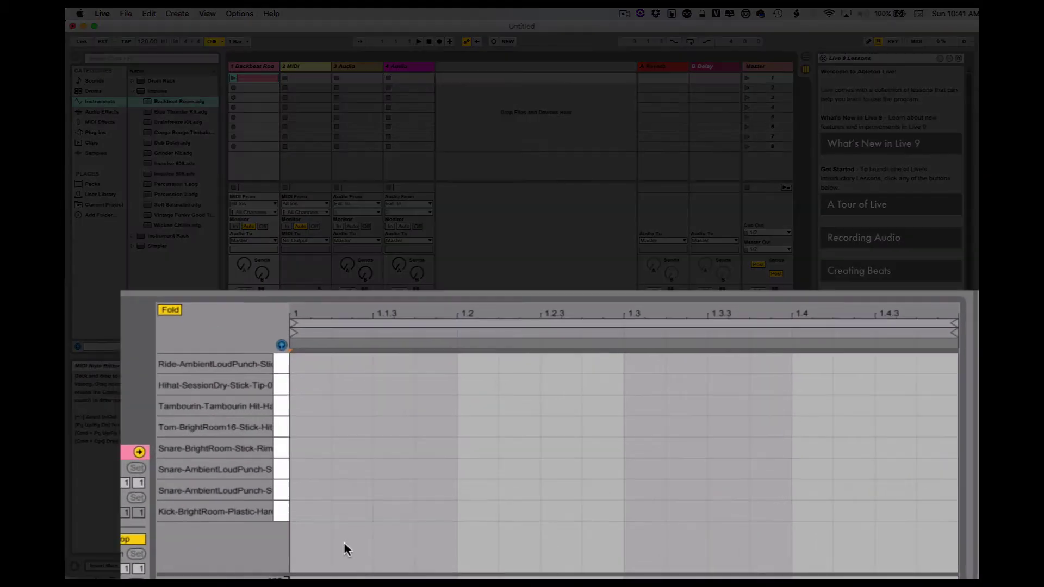
Unfold and refold the clip's note rows to show only the kit's drum sounds, and audition the kick and another drum.
{"action": "left_click", "coordinate": [167, 308]}
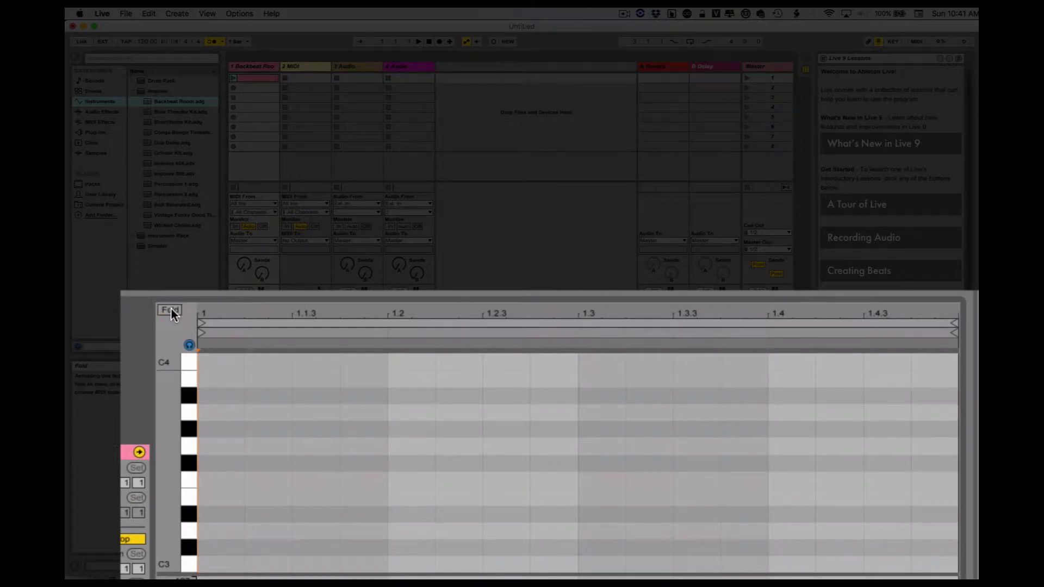
{"action": "left_click", "coordinate": [171, 308]}
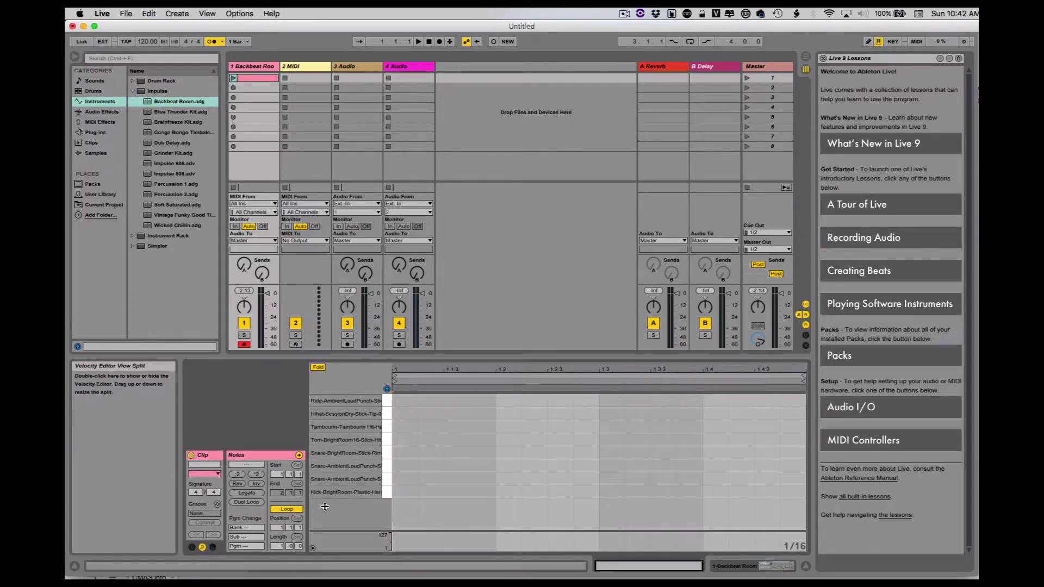
{"action": "left_click", "coordinate": [386, 494]}
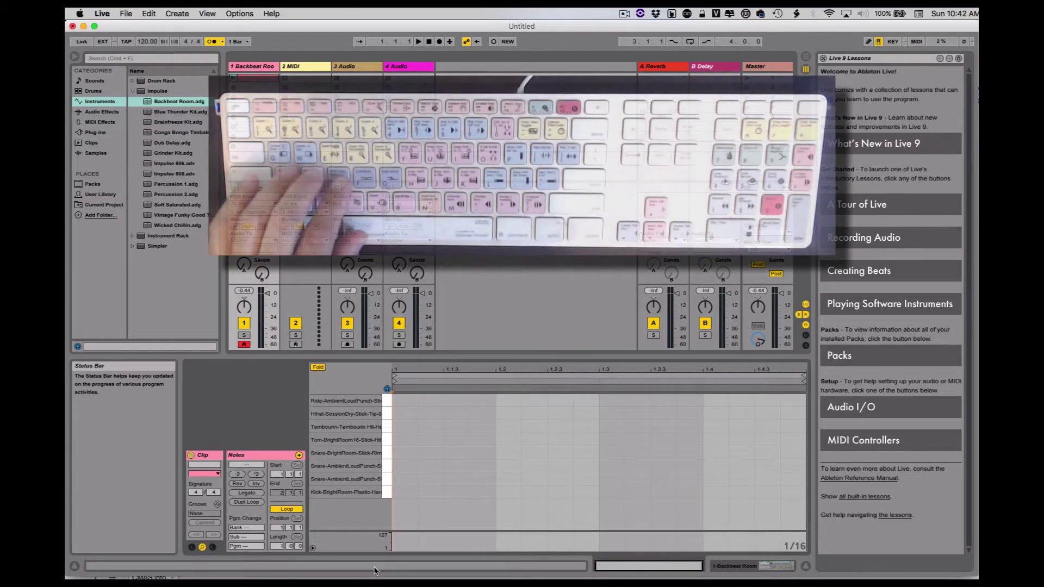
{"action": "key", "text": "f"}
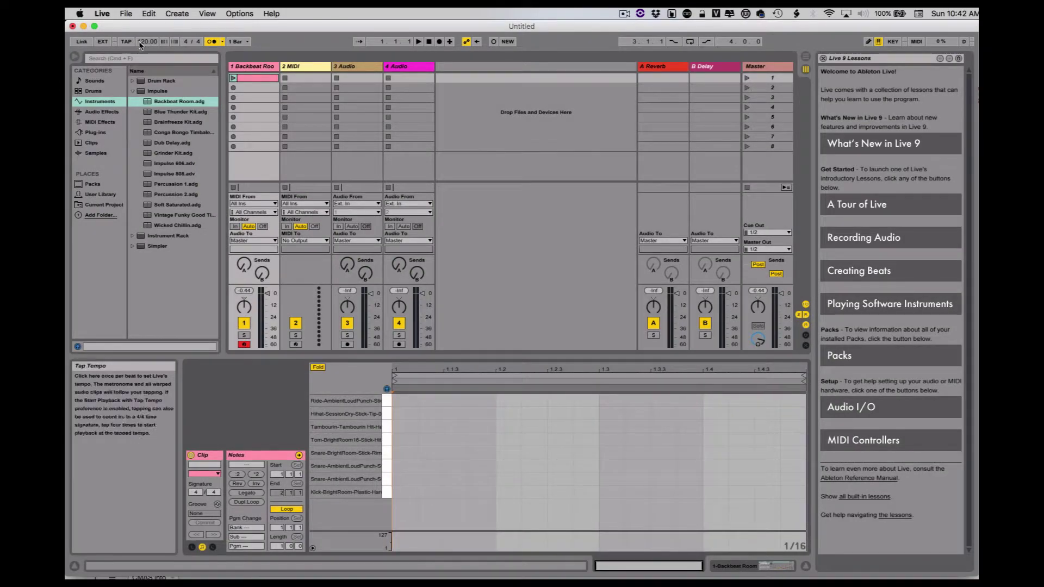
Try out different tempos during playback, including 34 and 91 BPM, then restore 120 BPM and stop playback.
{"action": "left_click_drag", "start_coordinate": [147, 43], "coordinate": [155, 39]}
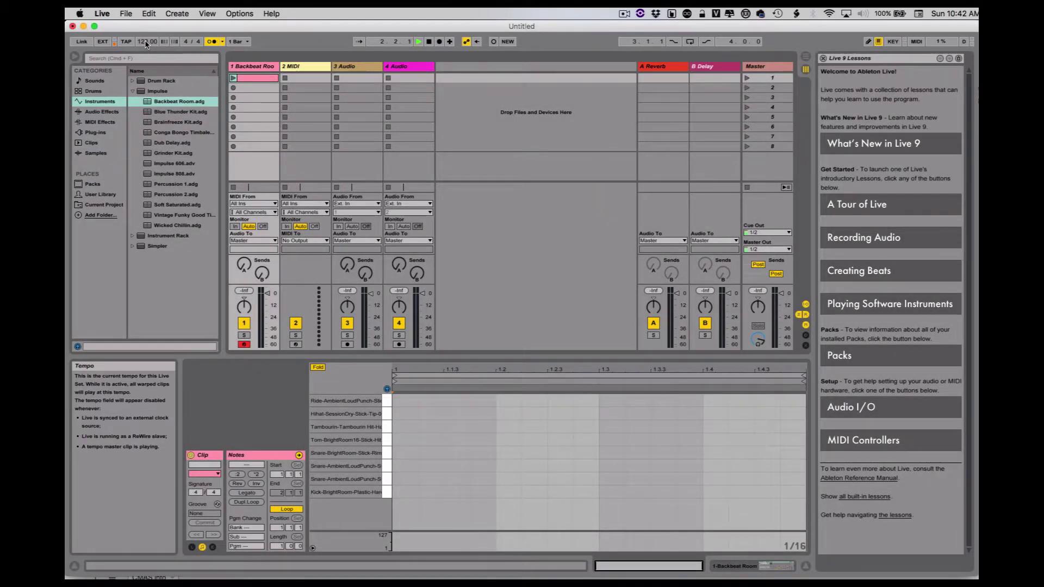
{"action": "left_click", "coordinate": [146, 42]}
{"action": "type", "text": "34"}
{"action": "key", "text": "Return"}
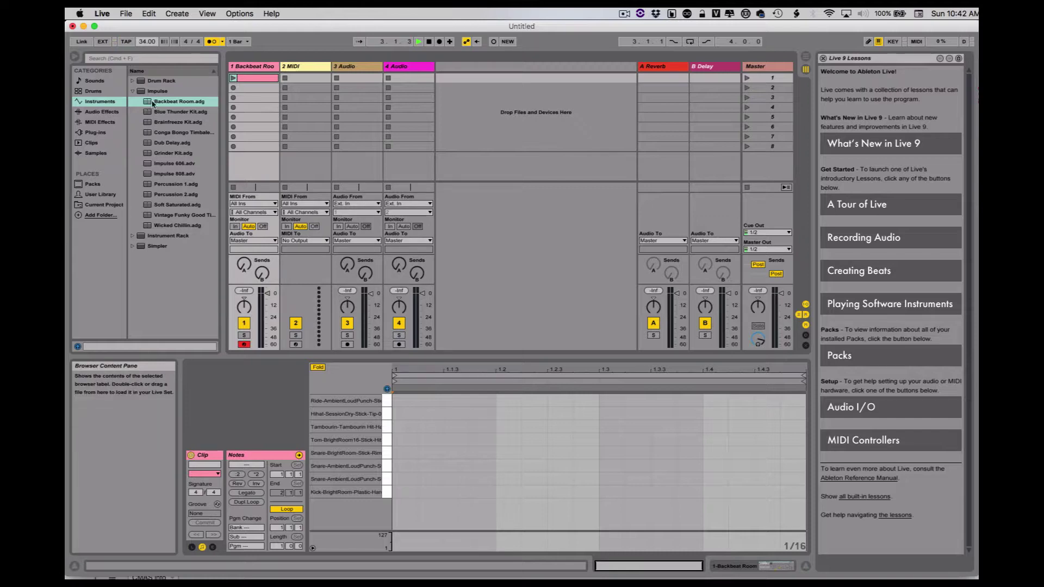
{"action": "left_click_drag", "start_coordinate": [151, 44], "coordinate": [152, 24]}
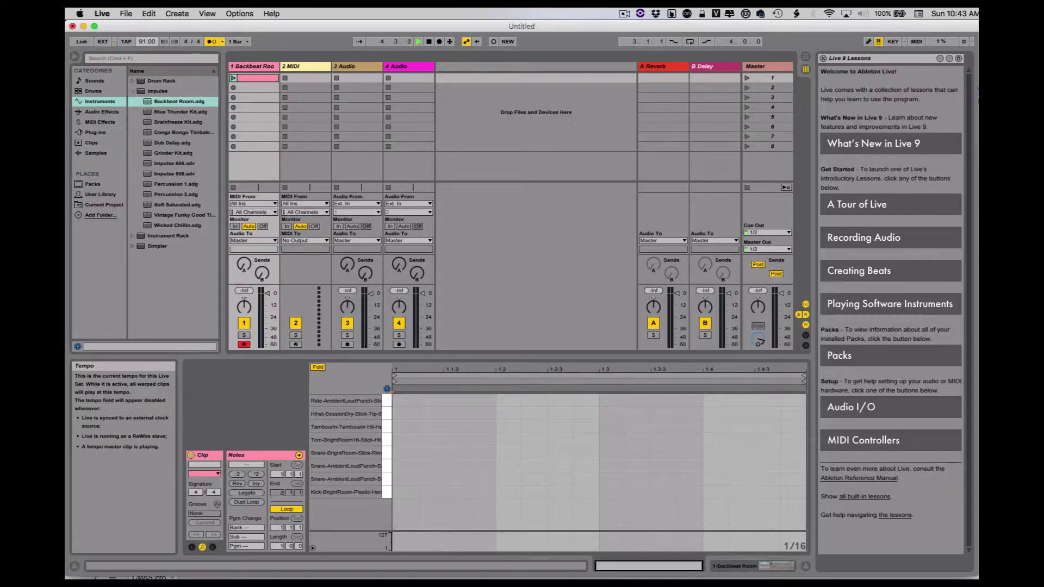
{"action": "left_click_drag", "start_coordinate": [151, 42], "coordinate": [147, 28]}
{"action": "type", "text": "120"}
{"action": "key", "text": "Return"}
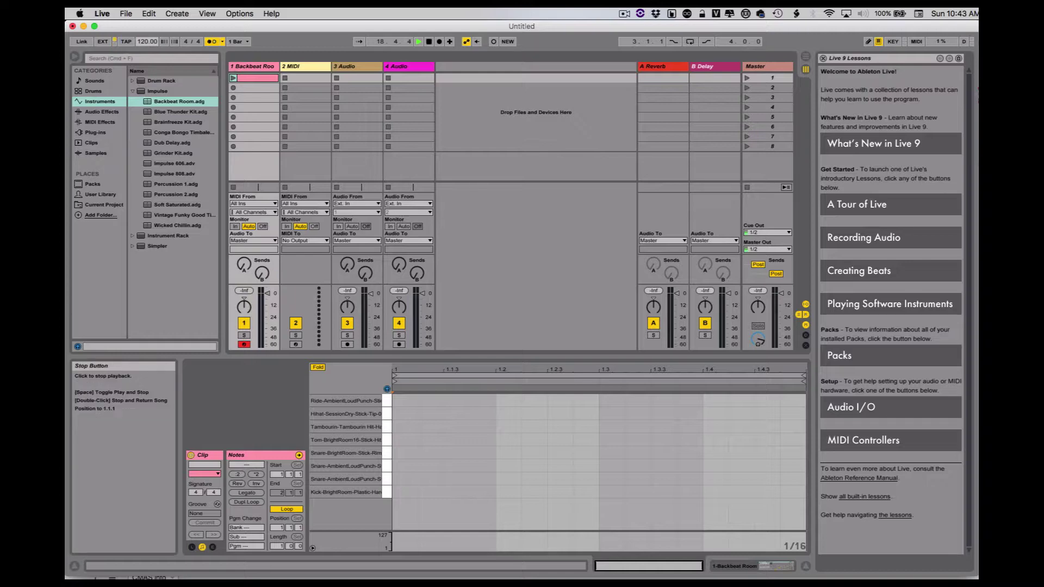
{"action": "key", "text": "space"}
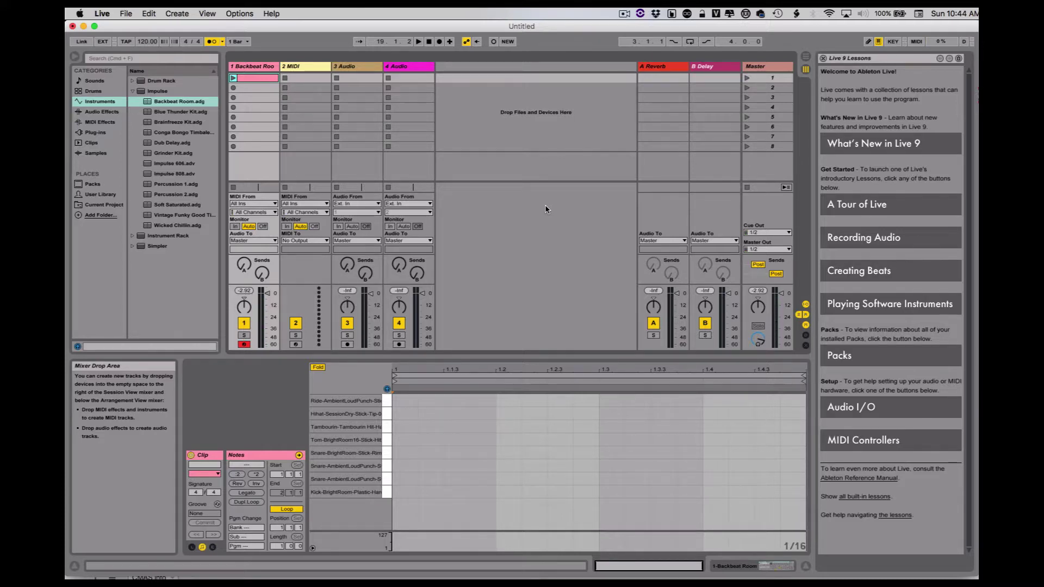
Record two kick hits into the Backbeat Room clip, then delete both recorded notes.
{"action": "left_click", "coordinate": [493, 43]}
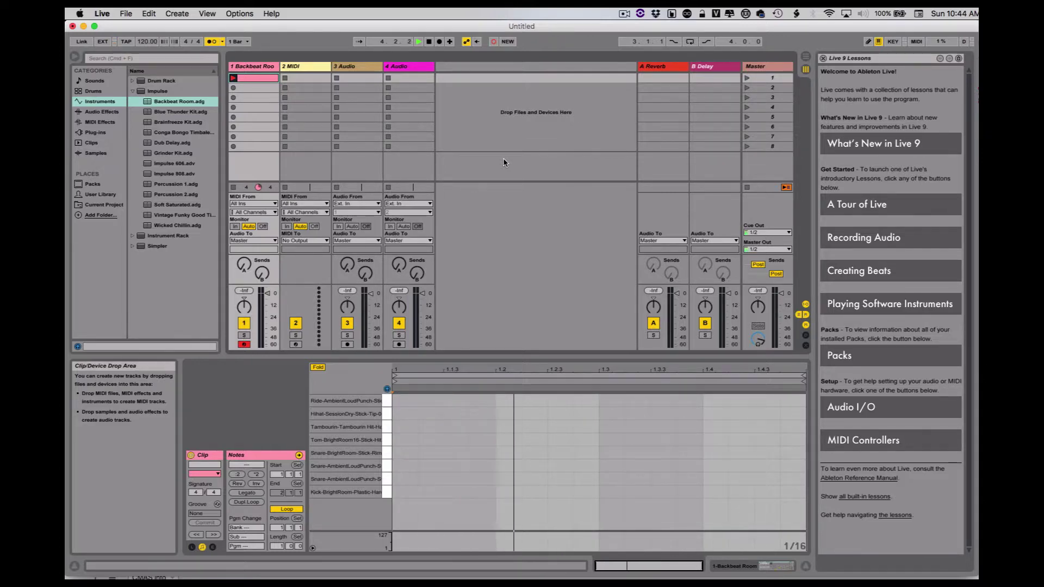
{"action": "key", "text": "a"}
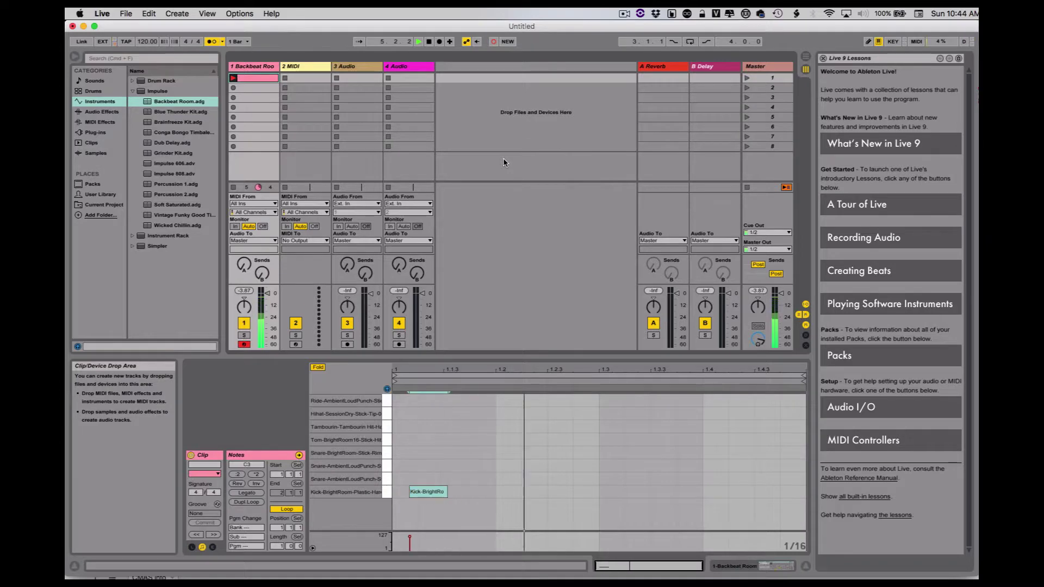
{"action": "key", "text": "a"}
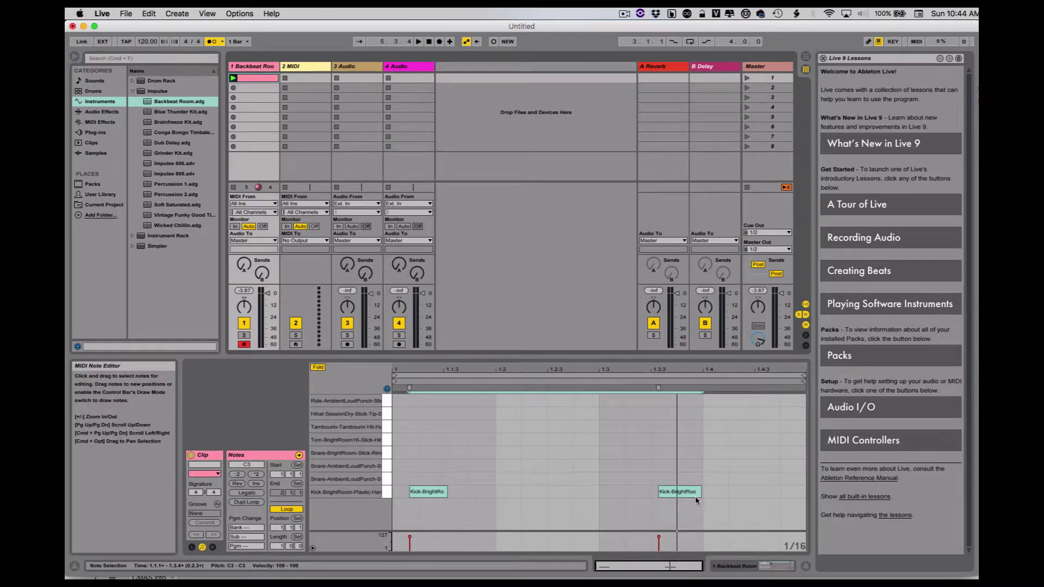
{"action": "left_click", "coordinate": [720, 492]}
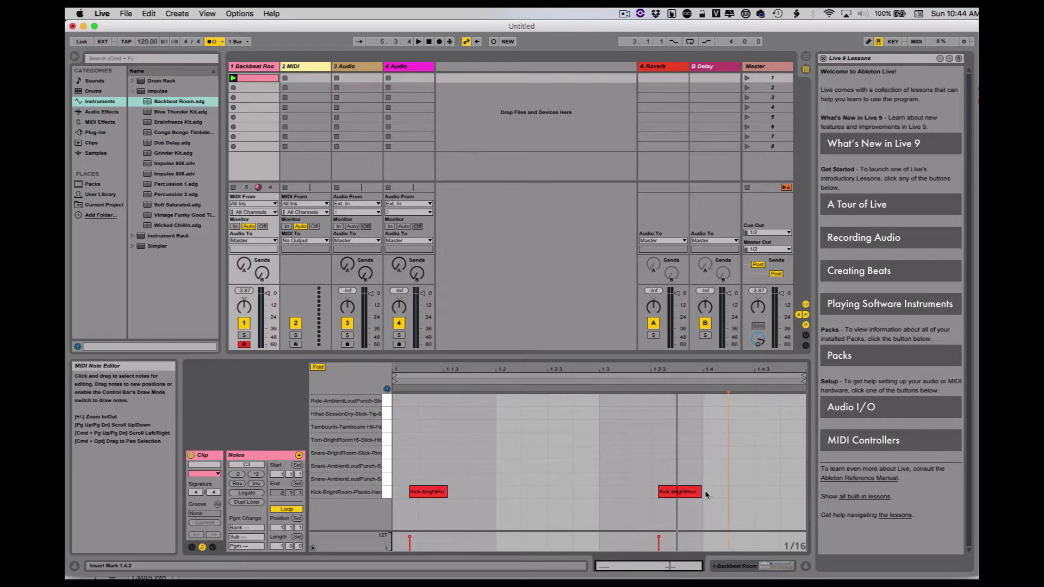
{"action": "left_click_drag", "start_coordinate": [706, 491], "coordinate": [429, 492]}
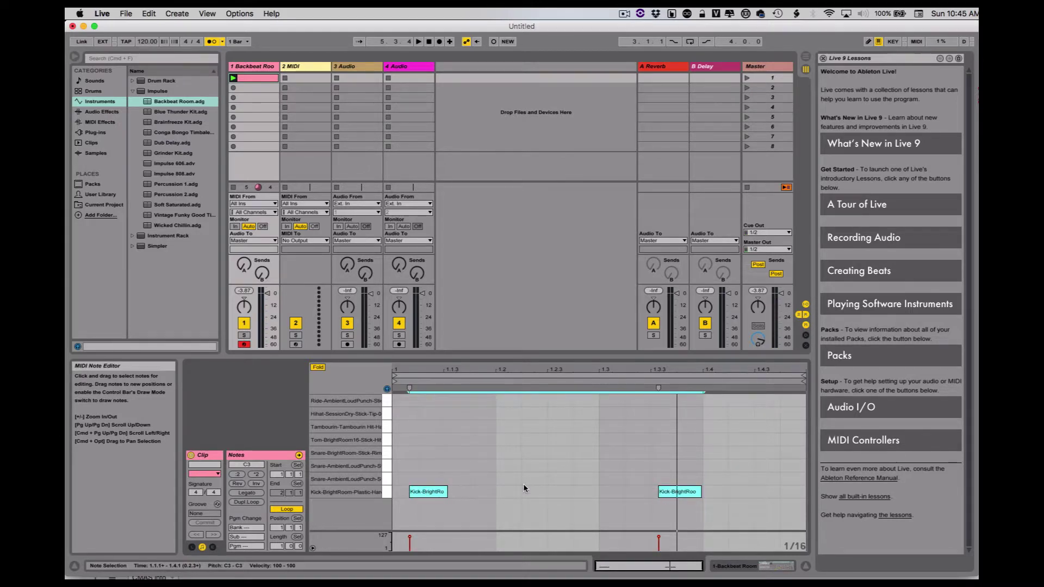
{"action": "key", "text": "Delete"}
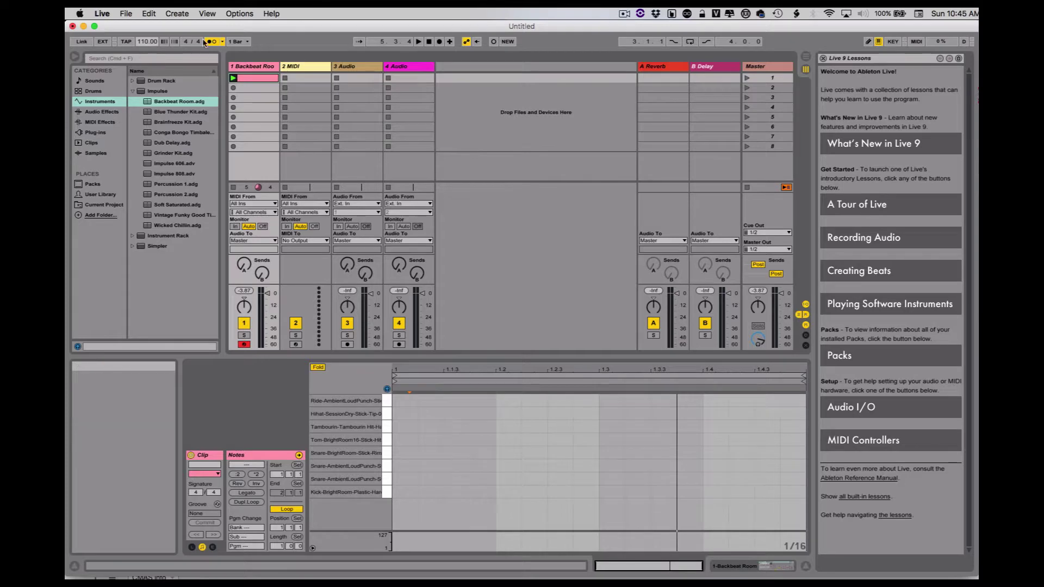
Record another take of two kick hits into the empty clip at 110 BPM and stop playback.
{"action": "left_click", "coordinate": [494, 43]}
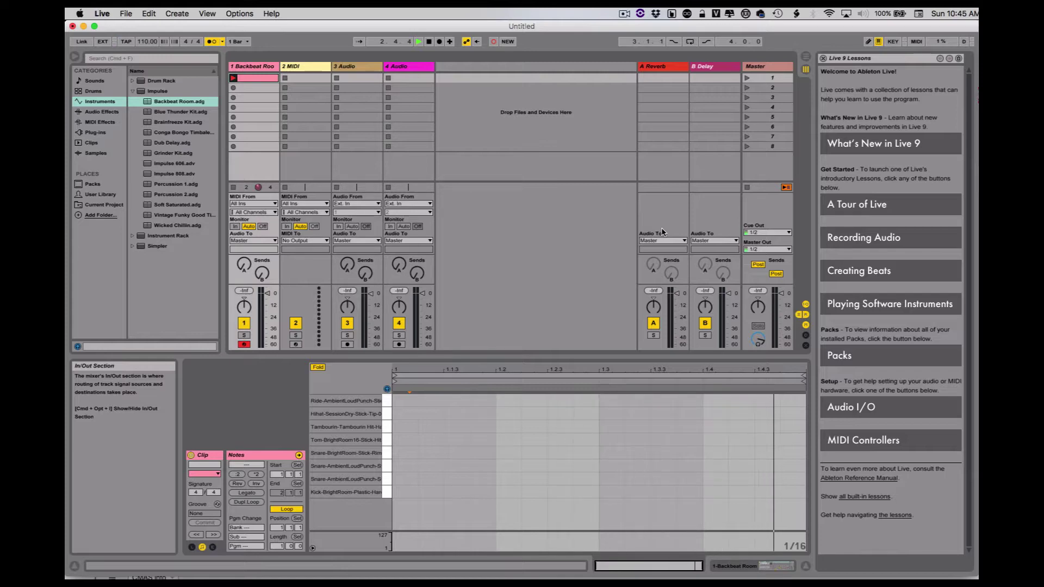
{"action": "key", "text": "a"}
{"action": "key", "text": "a"}
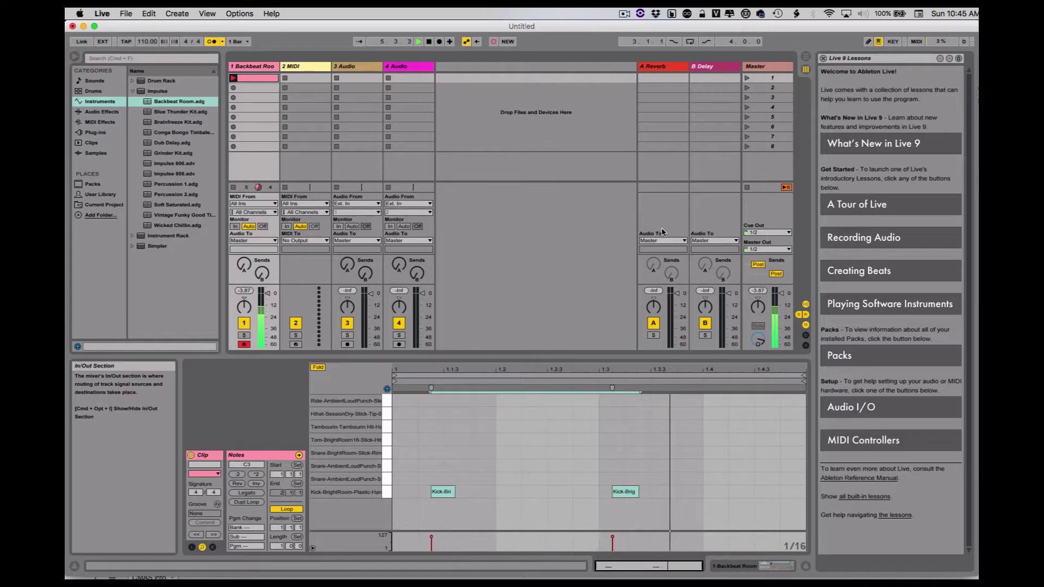
{"action": "key", "text": "space"}
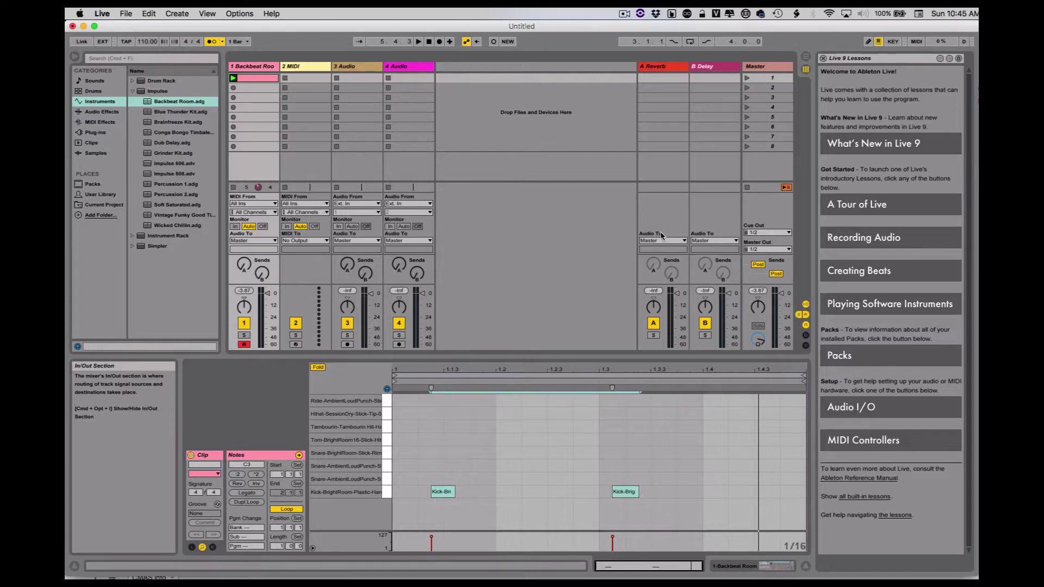
Move the two recorded kick notes onto beats 1 and 1.3, play the clip to check the timing and stop it.
{"action": "left_click", "coordinate": [447, 495]}
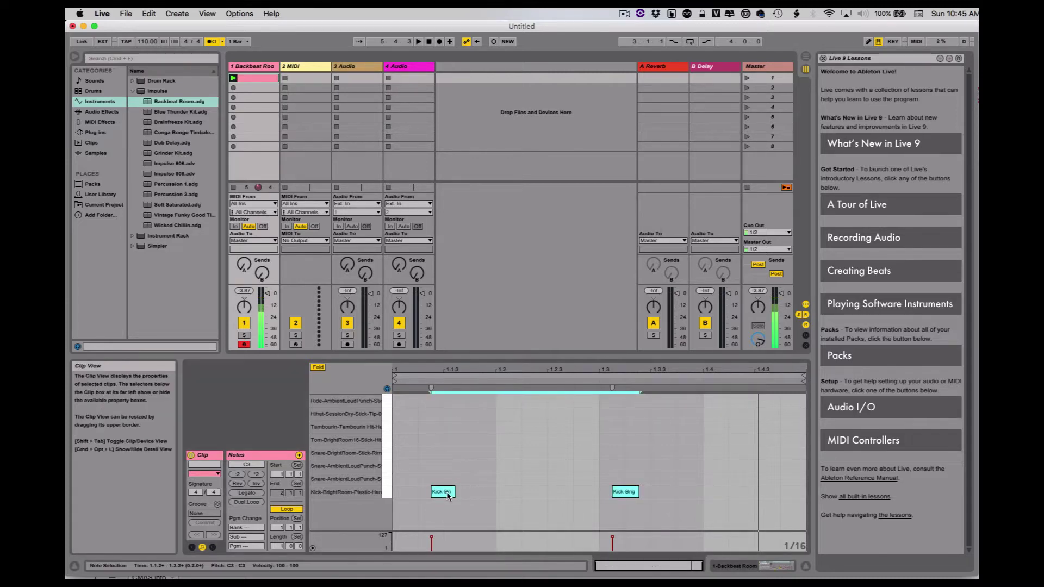
{"action": "left_click_drag", "start_coordinate": [447, 494], "coordinate": [407, 494]}
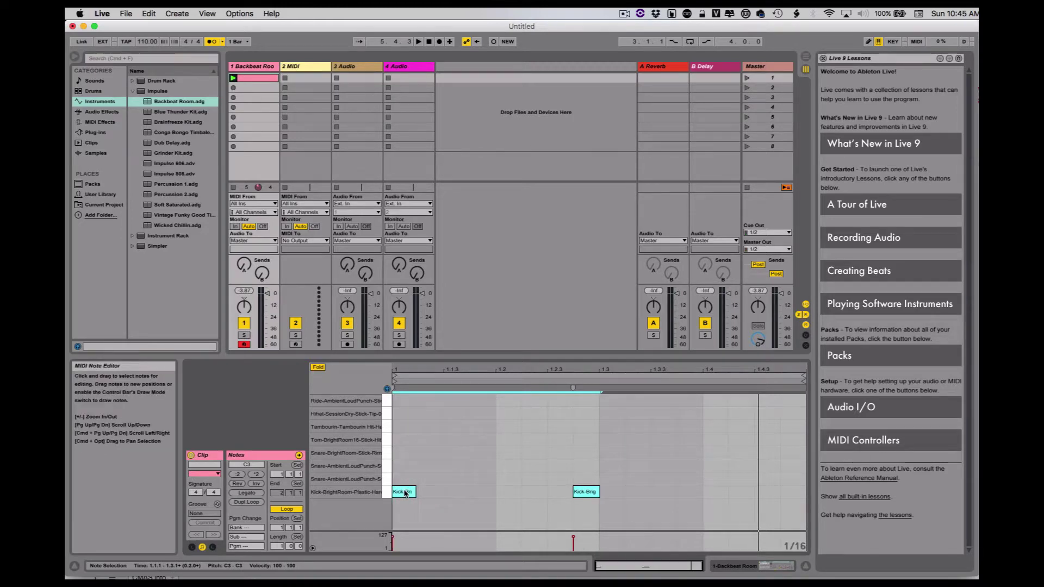
{"action": "left_click", "coordinate": [537, 497]}
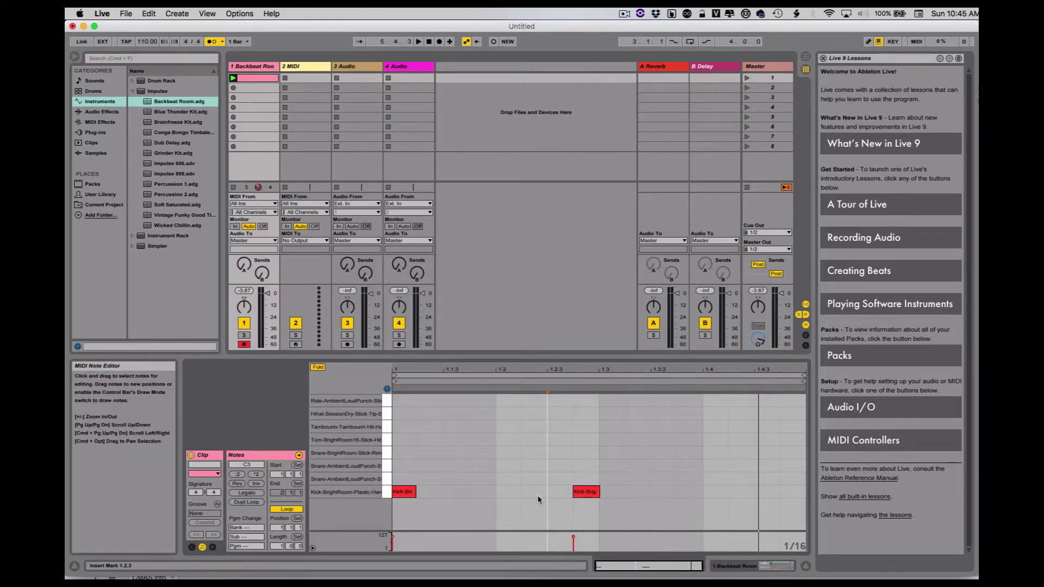
{"action": "left_click_drag", "start_coordinate": [579, 492], "coordinate": [612, 495]}
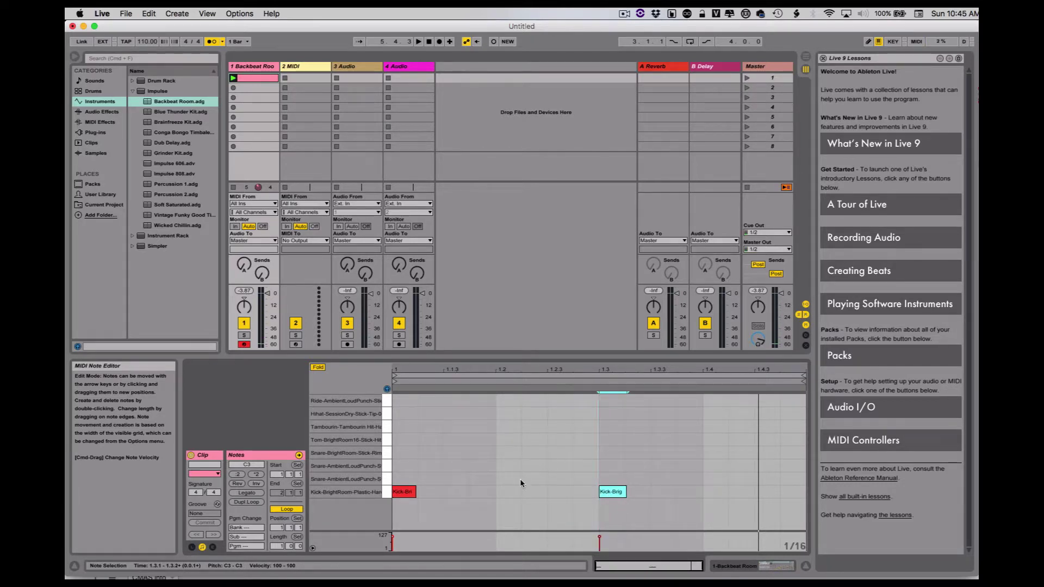
{"action": "left_click", "coordinate": [233, 77]}
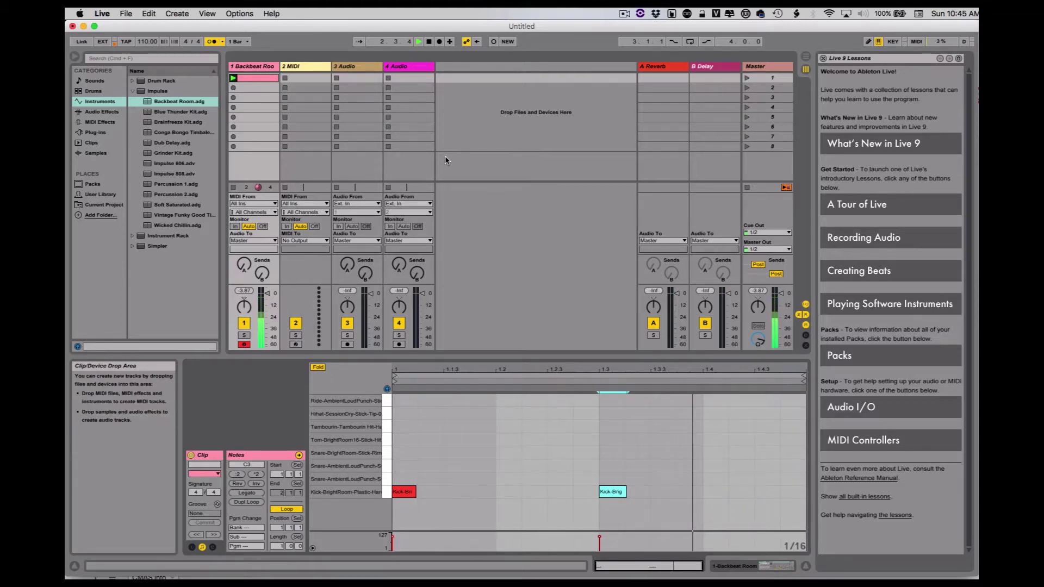
{"action": "left_click", "coordinate": [429, 41]}
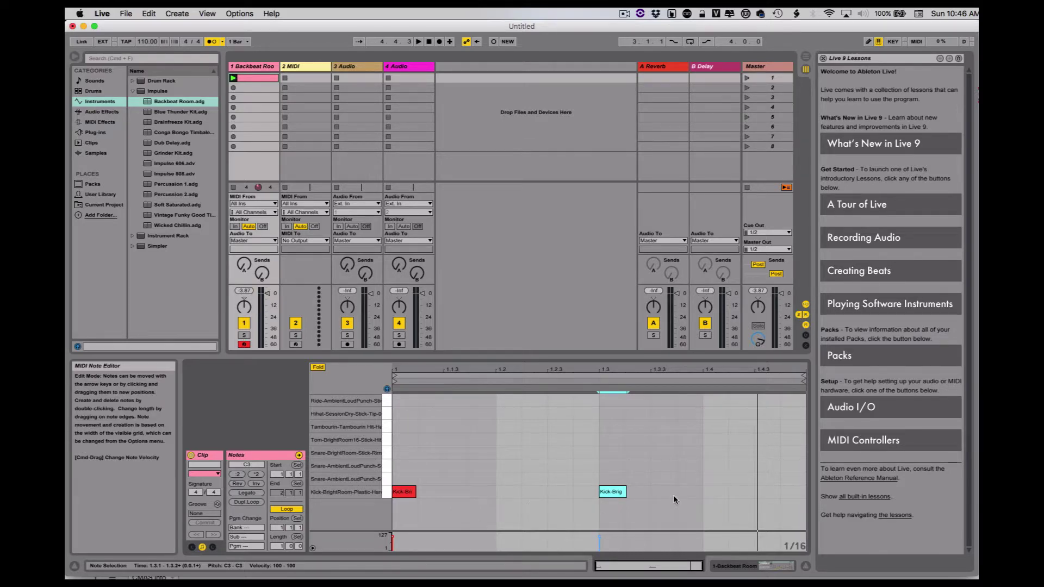
Delete both kick notes from the clip and set record quantization to eighth notes.
{"action": "left_click_drag", "start_coordinate": [663, 476], "coordinate": [385, 500]}
{"action": "key", "text": "Delete"}
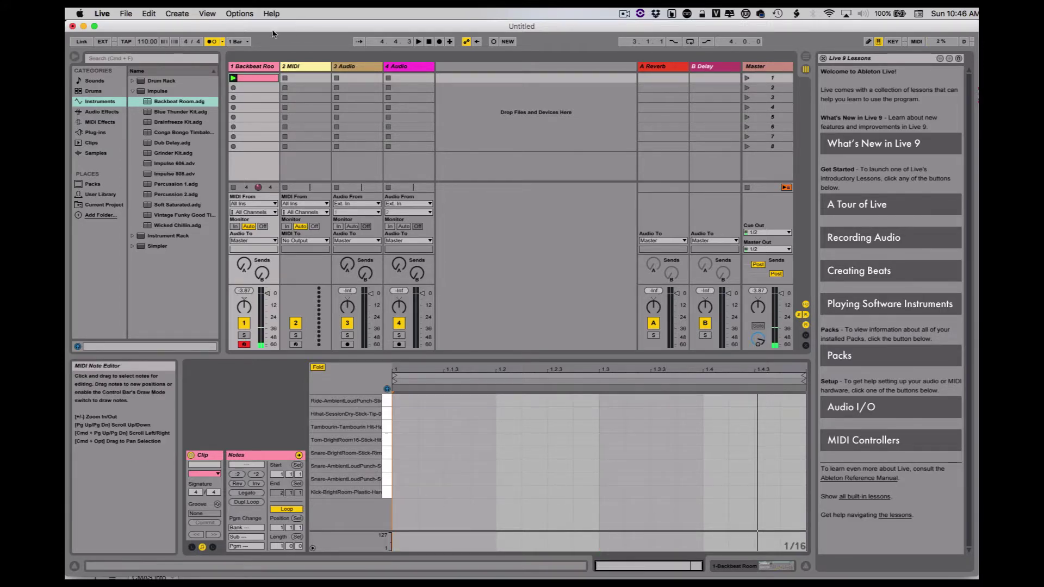
{"action": "left_click", "coordinate": [149, 13]}
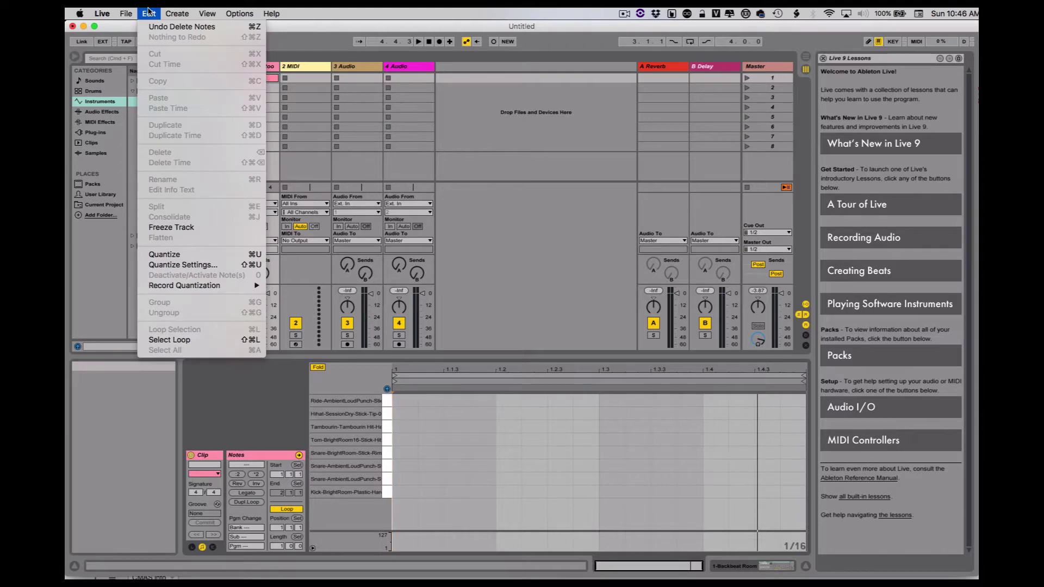
{"action": "mouse_move", "coordinate": [198, 287]}
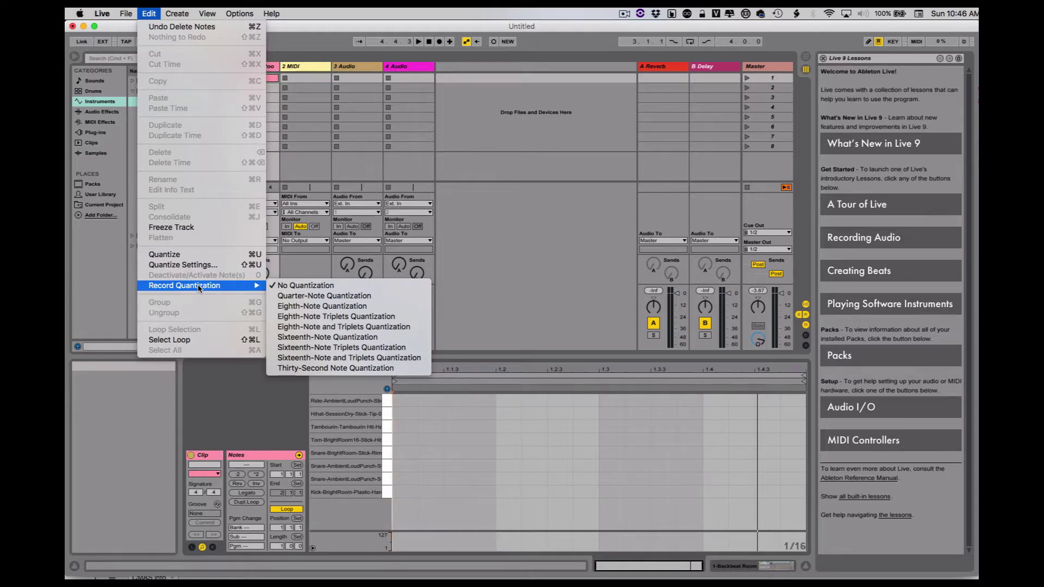
{"action": "left_click", "coordinate": [355, 308]}
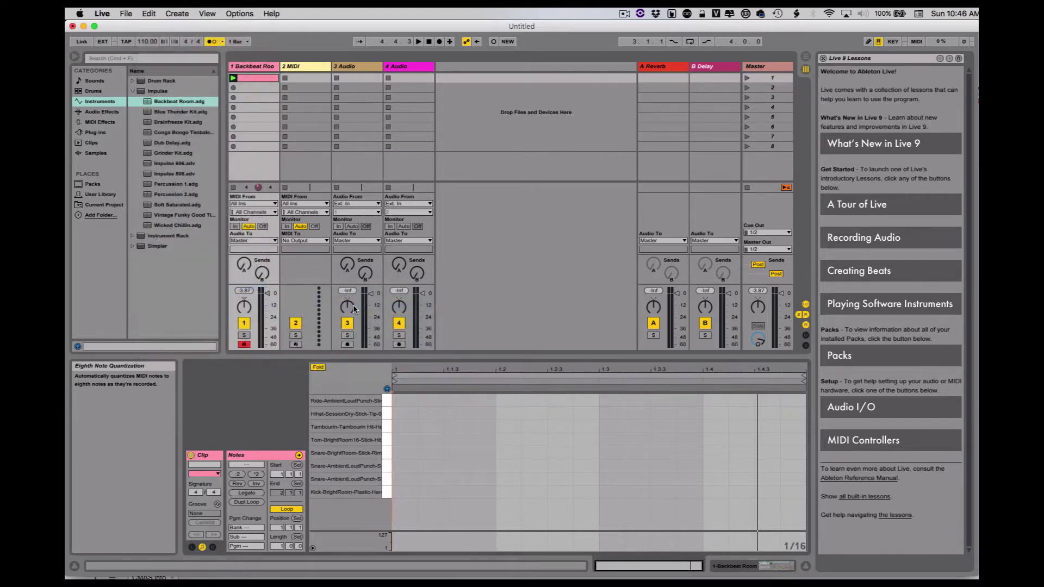
Record kick hits on beats 1 and 1.3 with record quantization on, stop, and play the clip back.
{"action": "left_click", "coordinate": [493, 44]}
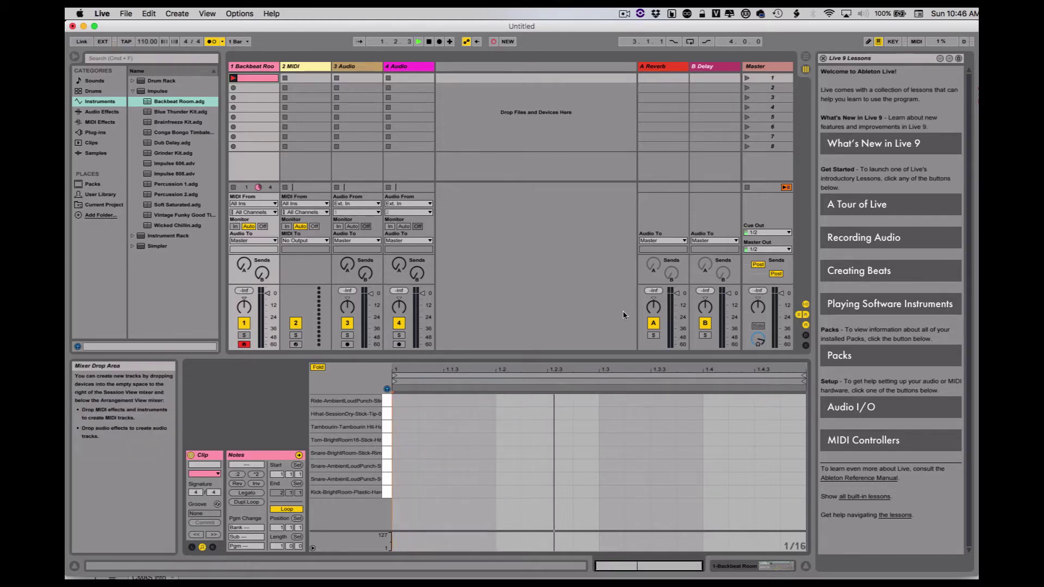
{"action": "key", "text": "a"}
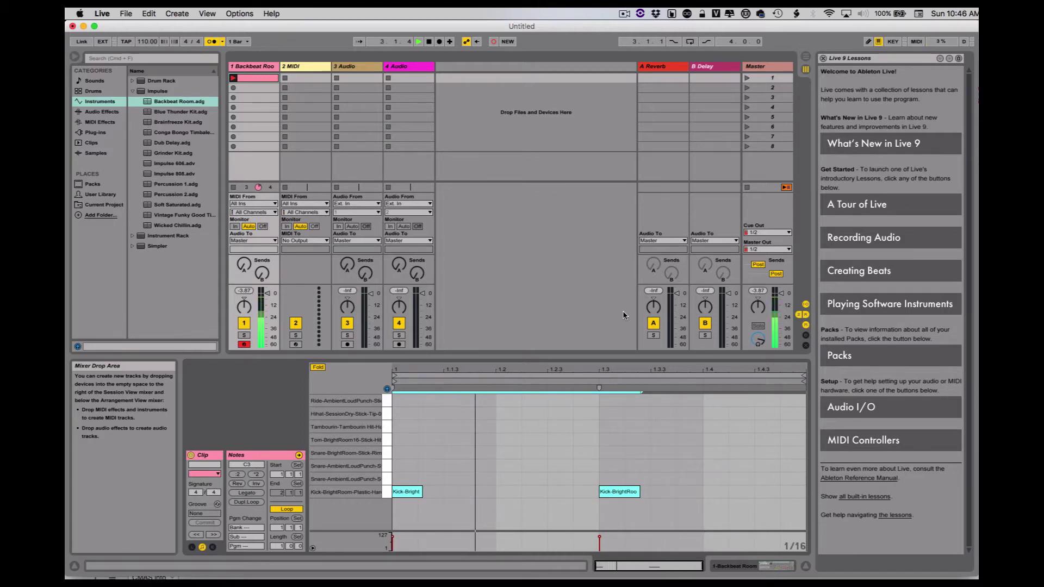
{"action": "key", "text": "space"}
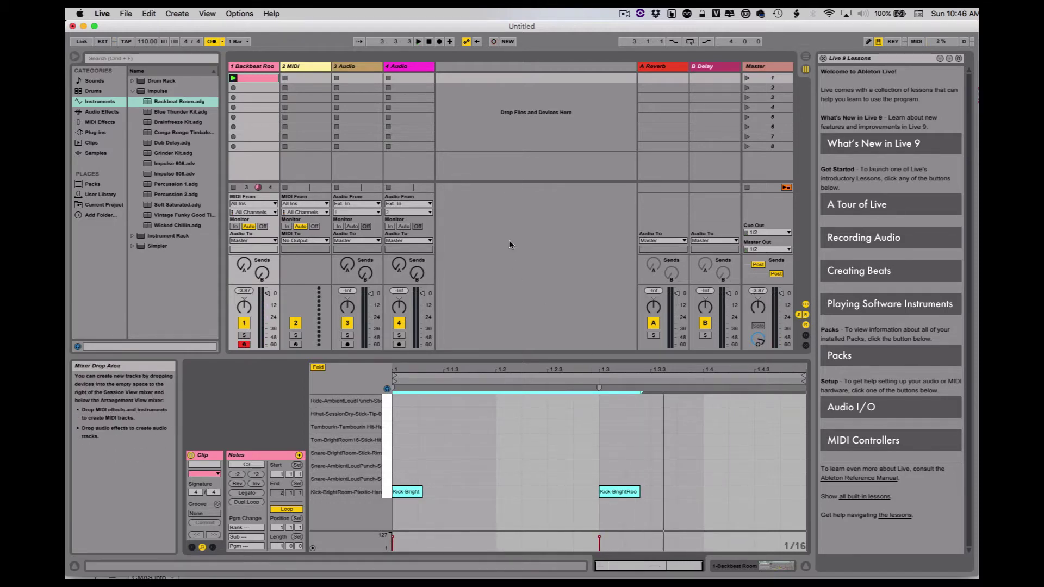
{"action": "left_click", "coordinate": [233, 78]}
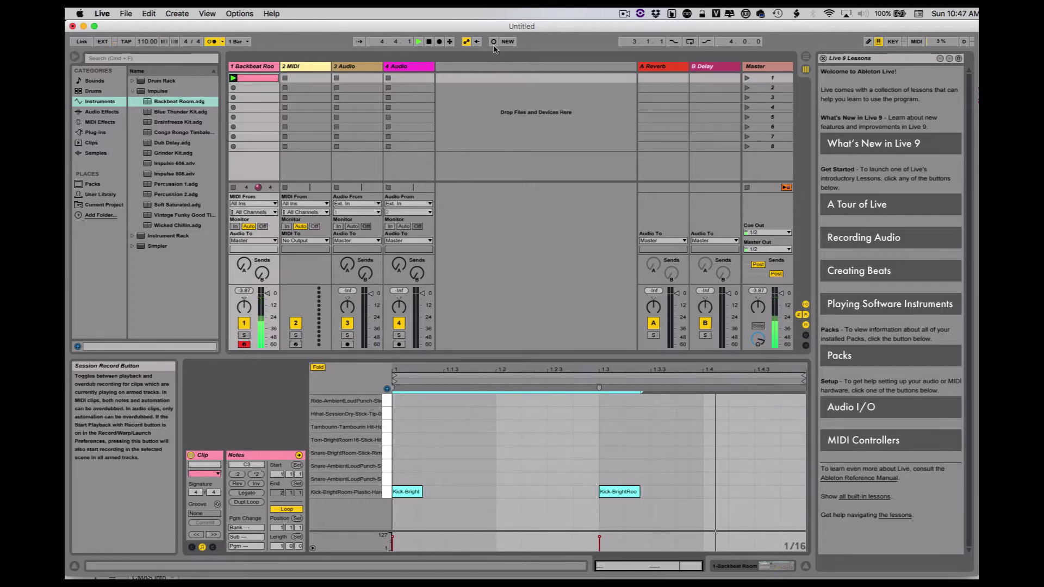
Set record quantization to No Quantization so new hits are recorded with their played timing.
{"action": "left_click", "coordinate": [184, 13]}
{"action": "mouse_move", "coordinate": [149, 13]}
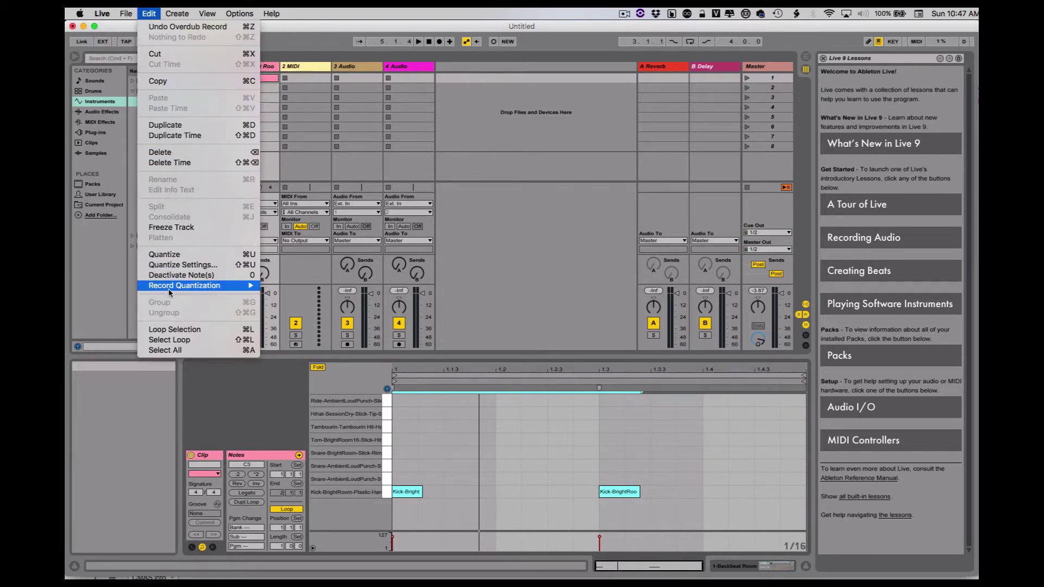
{"action": "left_click", "coordinate": [305, 296]}
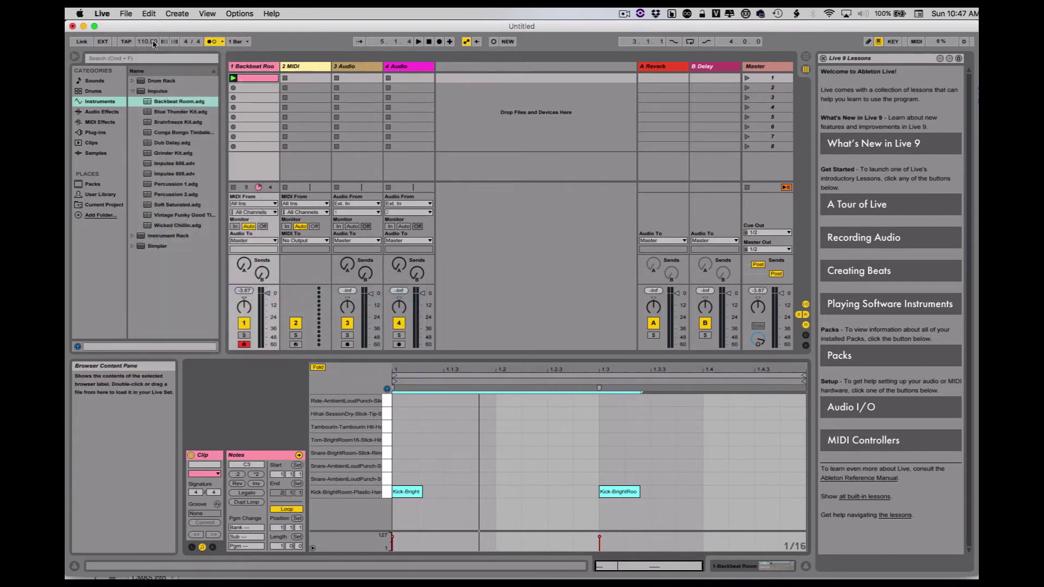
{"action": "left_click", "coordinate": [149, 14]}
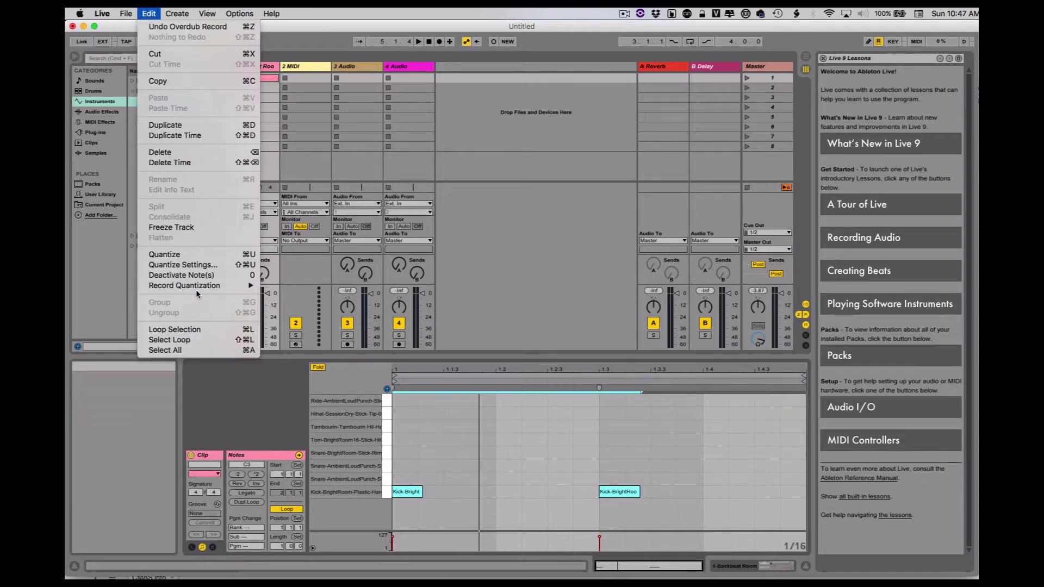
{"action": "mouse_move", "coordinate": [196, 287]}
{"action": "left_click", "coordinate": [293, 286]}
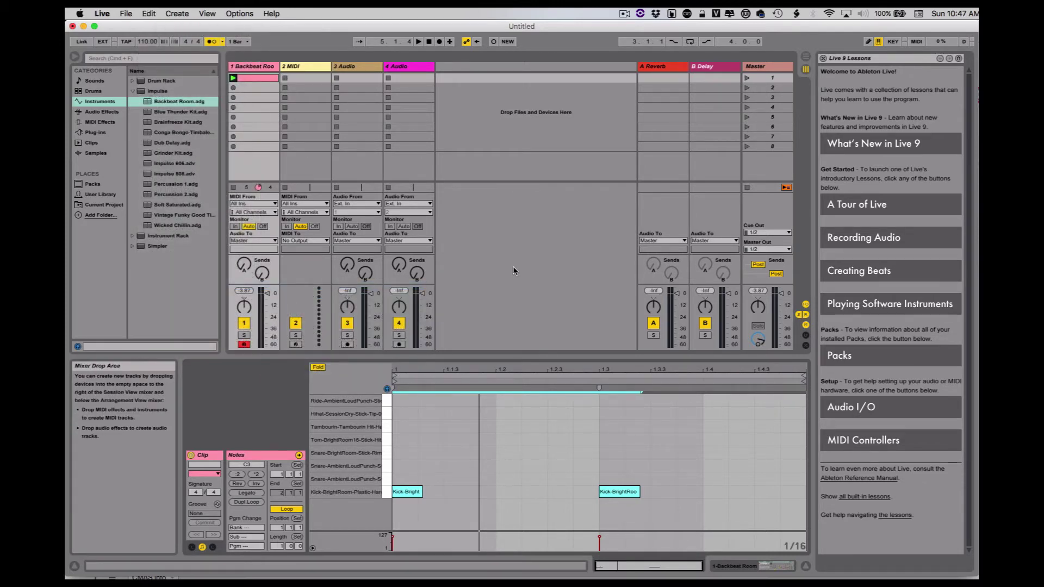
Overdub two snare hits near beats 1.2 and 1.4 into the kick clip and stop playback.
{"action": "left_click", "coordinate": [494, 42]}
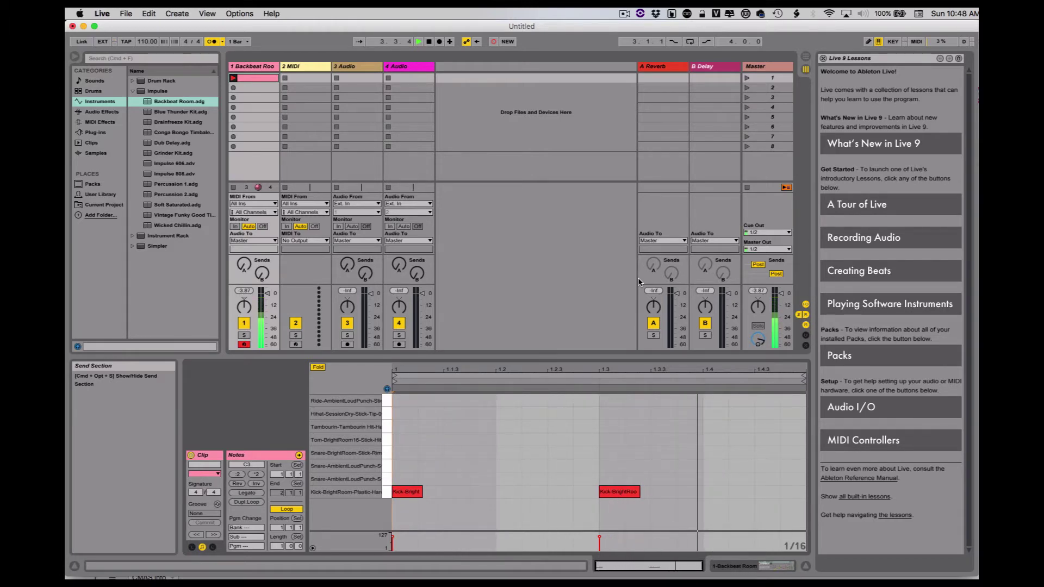
{"action": "key", "text": "s"}
{"action": "key", "text": "s"}
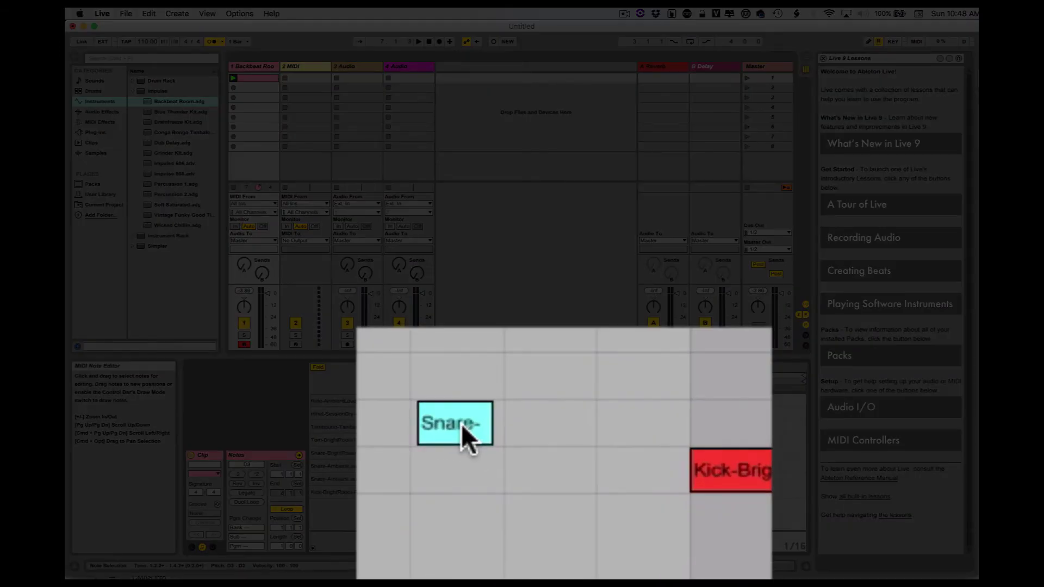
Quantize the start of the two snare notes to 1/4 at 100 % and play the clip back.
{"action": "right_click", "coordinate": [462, 426]}
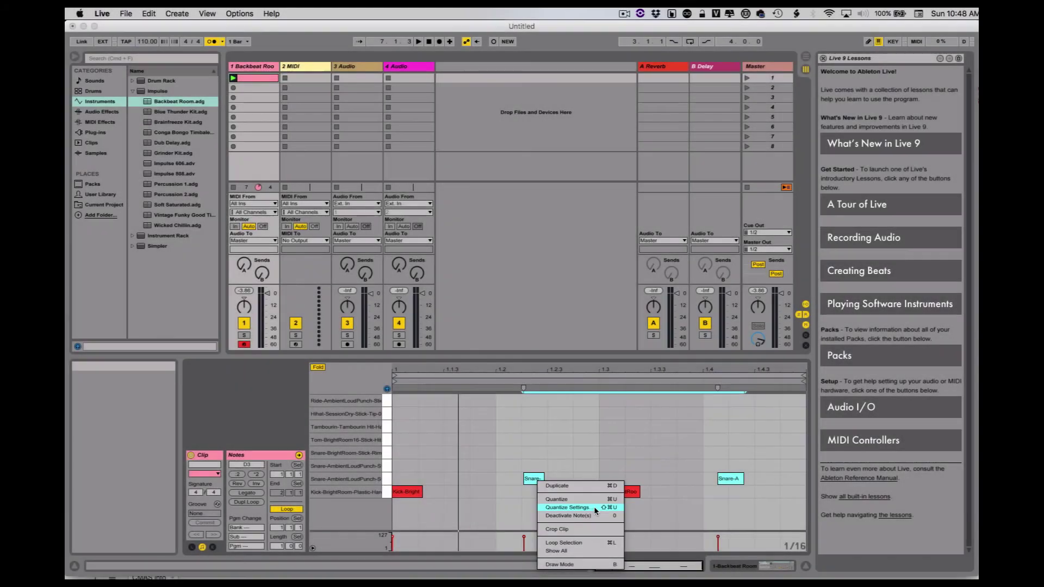
{"action": "left_click", "coordinate": [595, 508]}
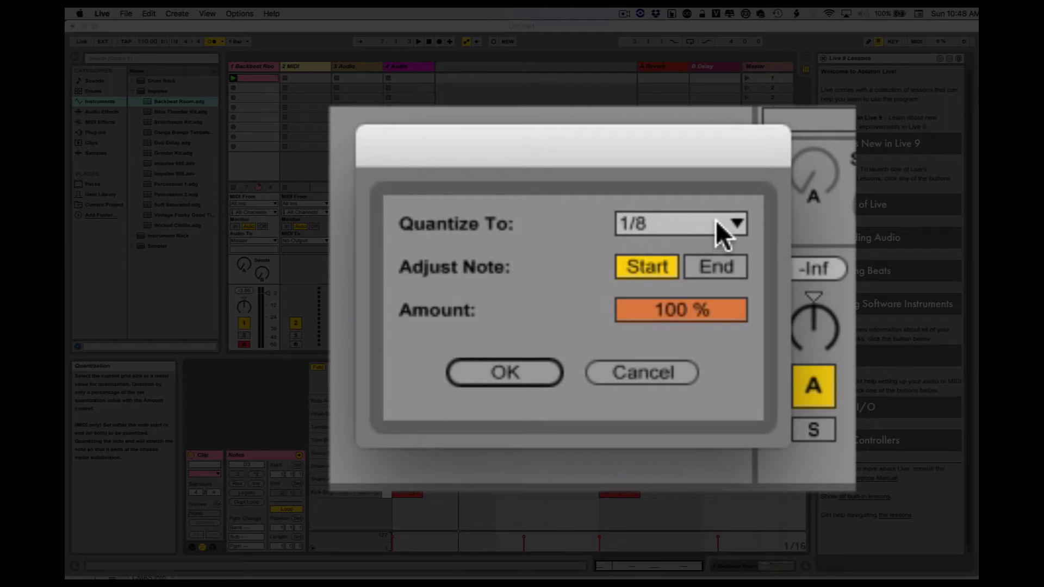
{"action": "left_click", "coordinate": [735, 223]}
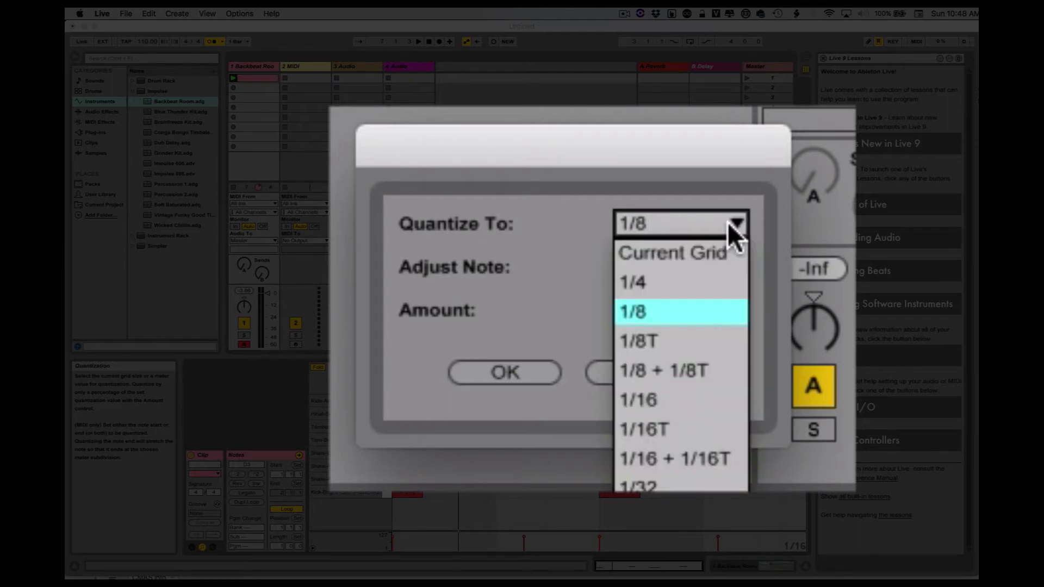
{"action": "left_click", "coordinate": [728, 284]}
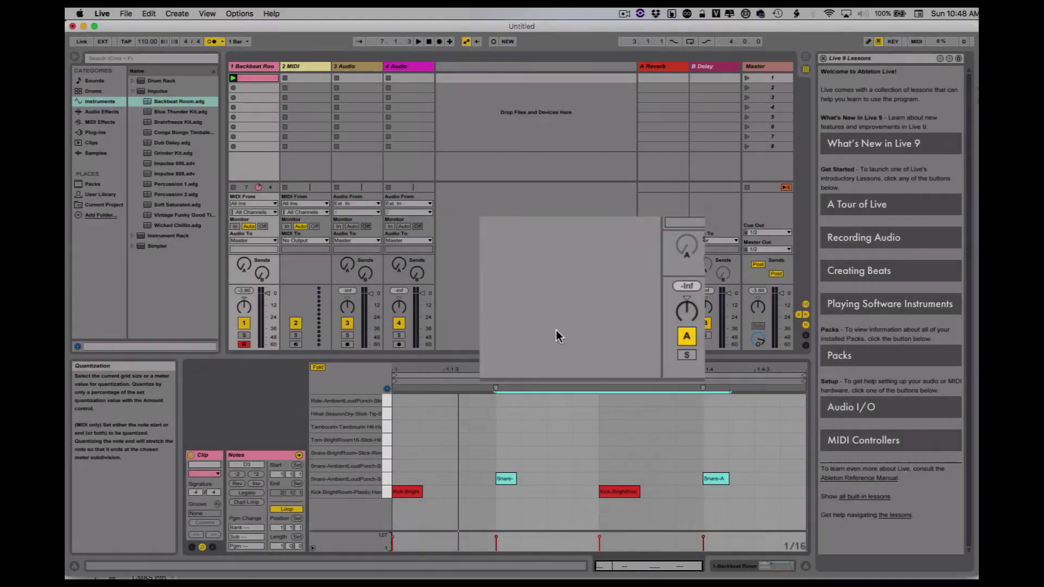
{"action": "left_click", "coordinate": [556, 330]}
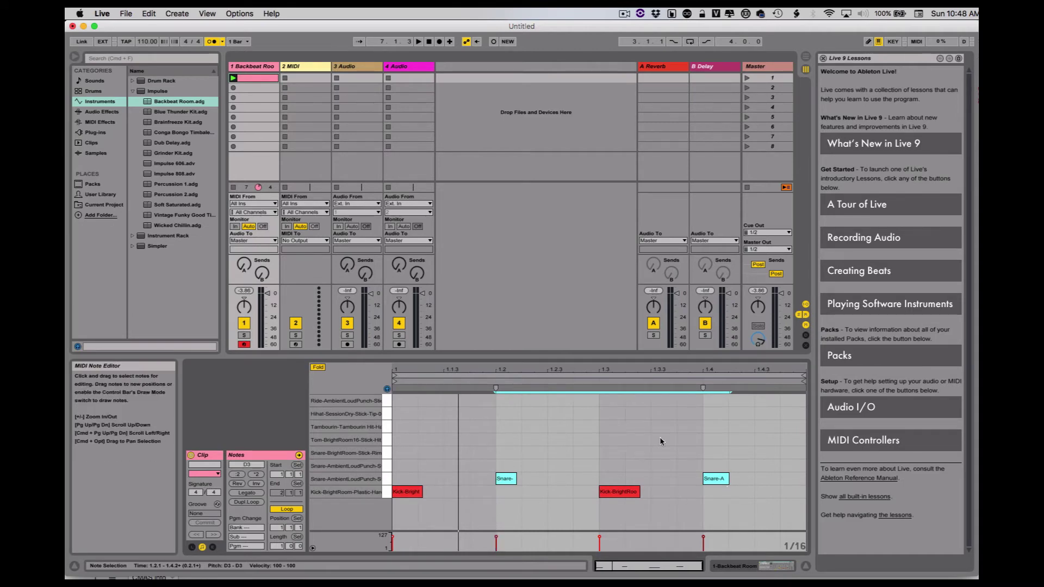
{"action": "left_click", "coordinate": [233, 79]}
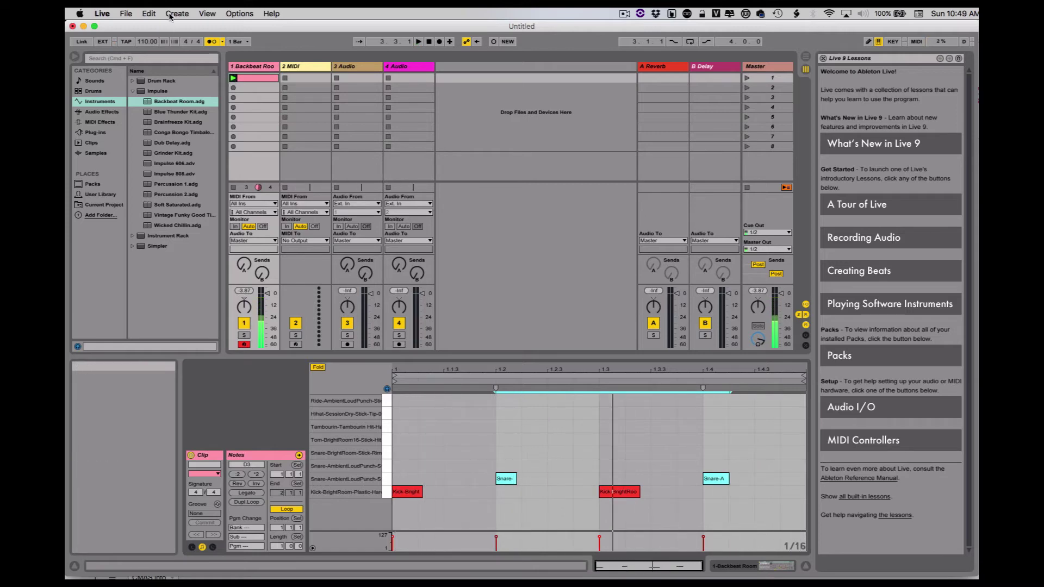
Set record quantization to Eighth-Note Quantization.
{"action": "left_click", "coordinate": [149, 14]}
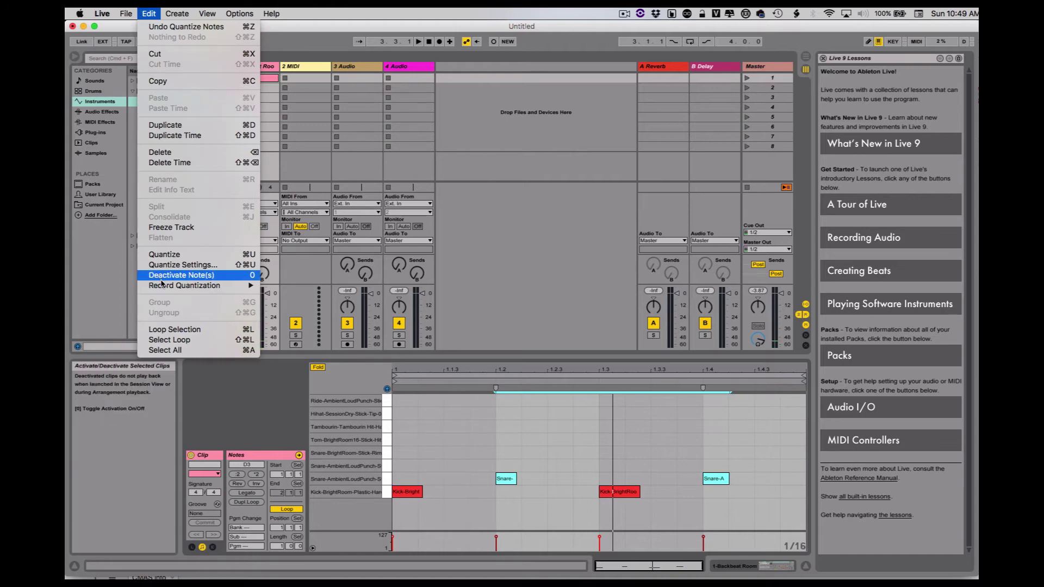
{"action": "mouse_move", "coordinate": [162, 285]}
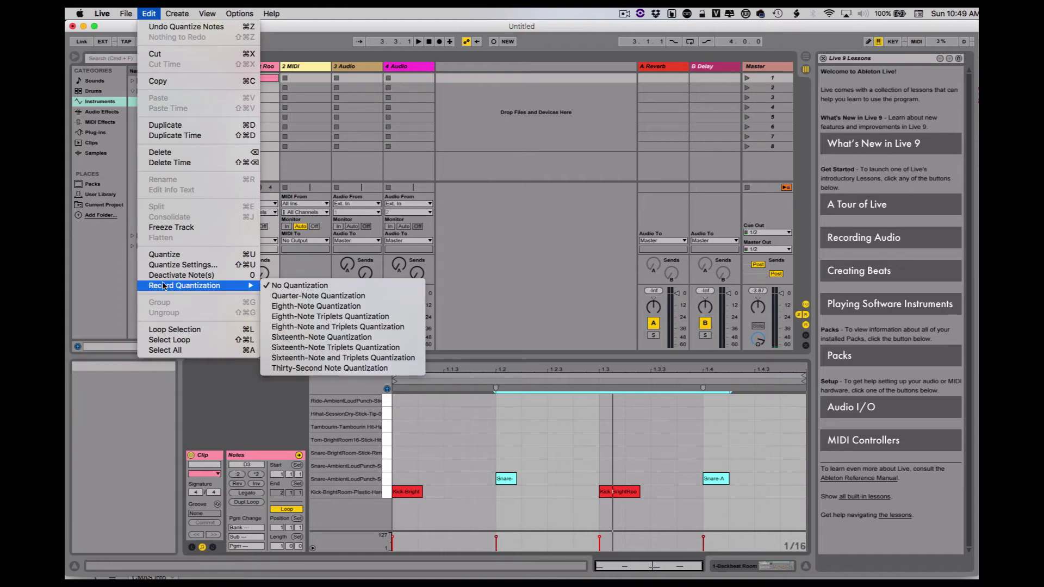
{"action": "left_click", "coordinate": [336, 307]}
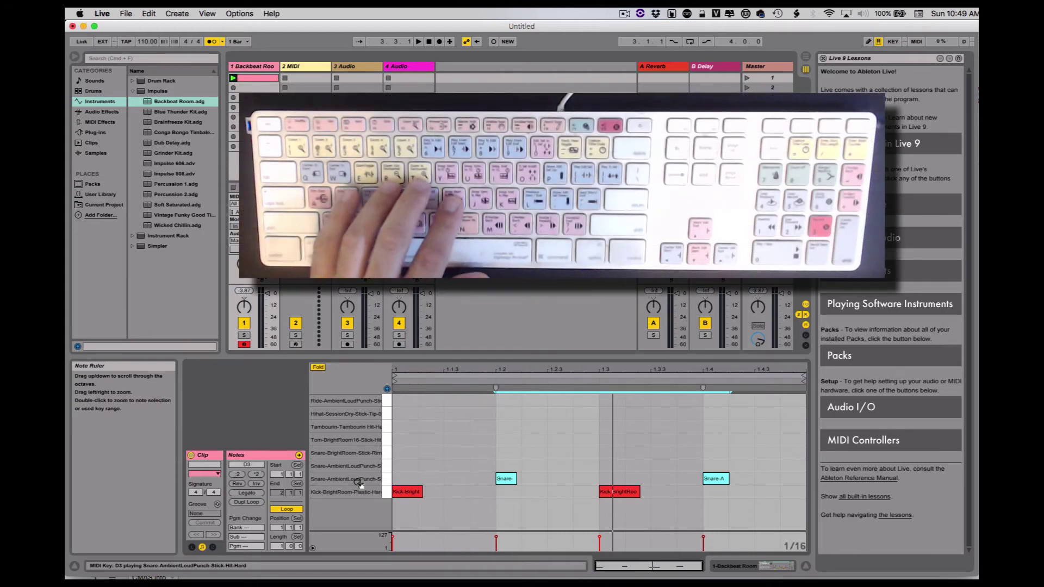
Audition the kit's other drum sounds, including the tambourine and hi-hat, without recording.
{"action": "key", "text": "g"}
{"action": "key", "text": "h"}
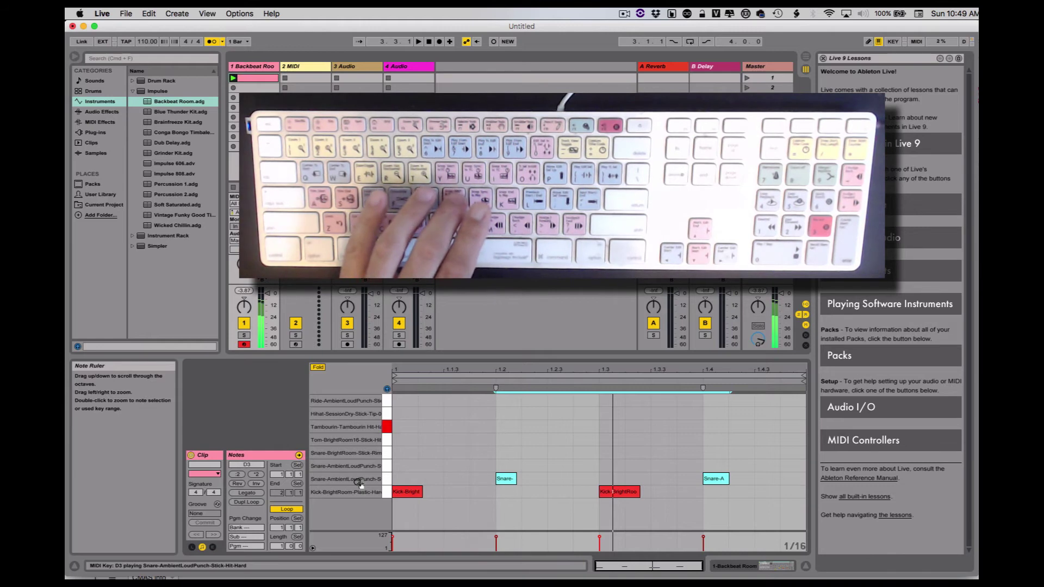
{"action": "key", "text": "j"}
{"action": "key", "text": "j"}
{"action": "key", "text": "j"}
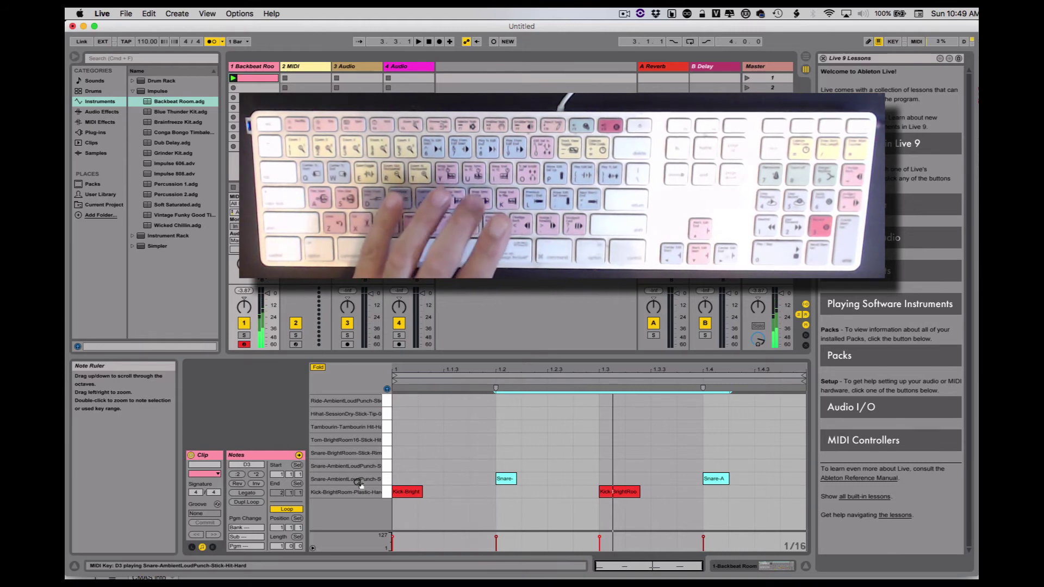
Overdub hi-hats on every eighth note, a tambourine at 1.1.3 and rim snares at 1.1.3 and 1.3.3, and stop playback.
{"action": "left_click", "coordinate": [493, 42]}
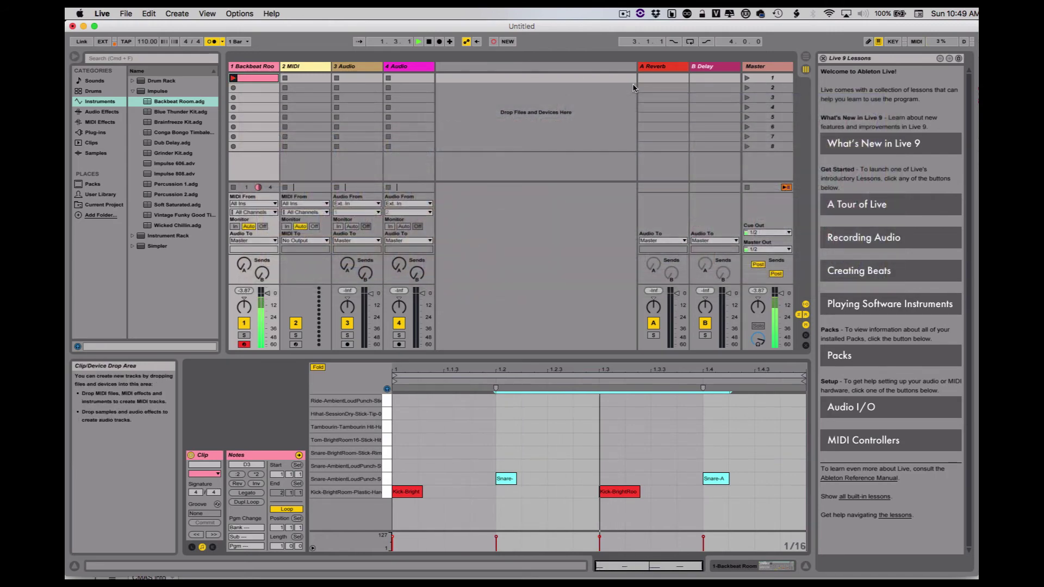
{"action": "key", "text": "j"}
{"action": "key", "text": "j"}
{"action": "key", "text": "j"}
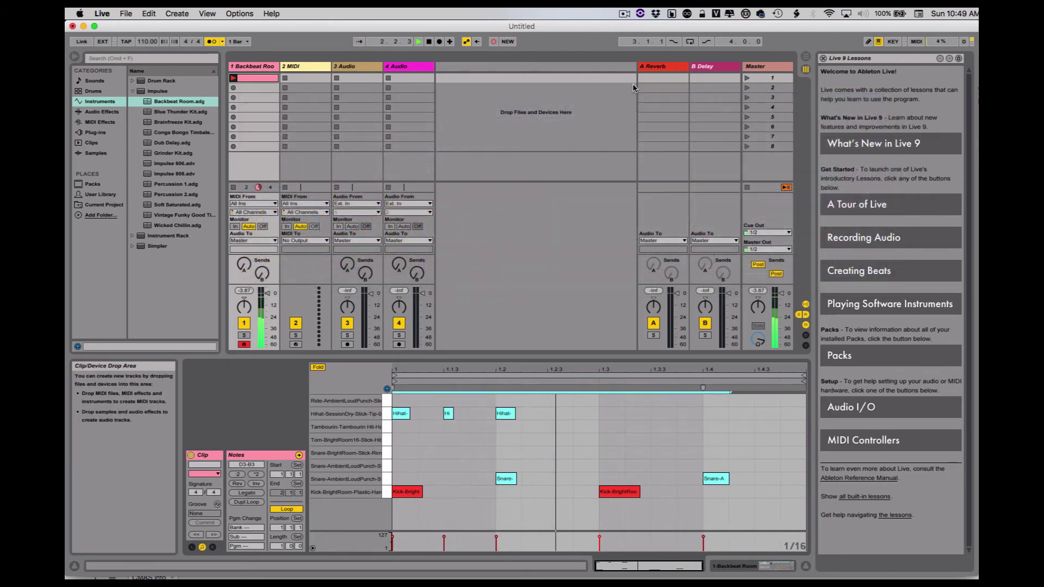
{"action": "key", "text": "j"}
{"action": "key", "text": "j"}
{"action": "key", "text": "j"}
{"action": "key", "text": "j"}
{"action": "key", "text": "j"}
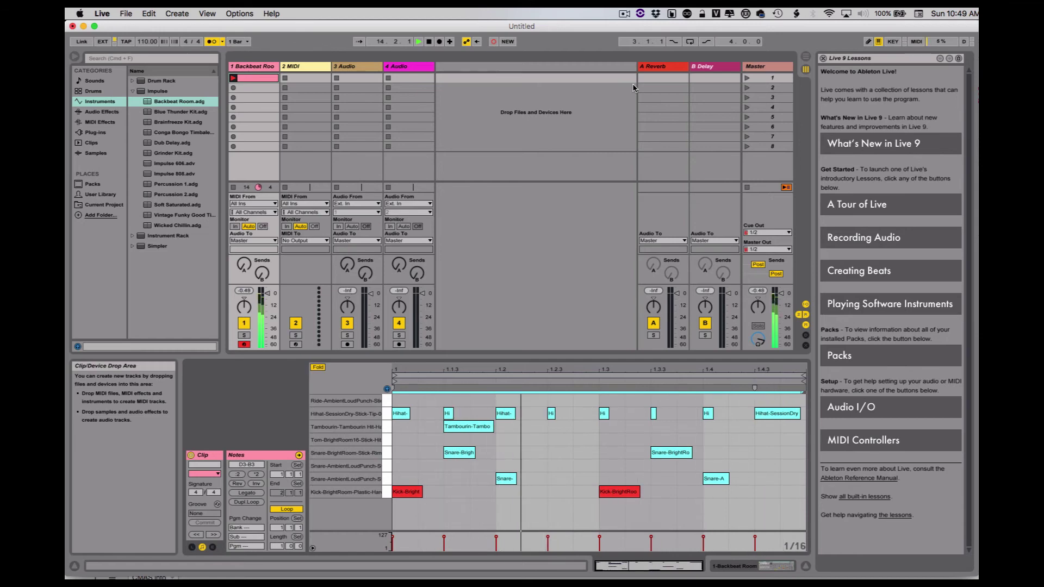
{"action": "key", "text": "space"}
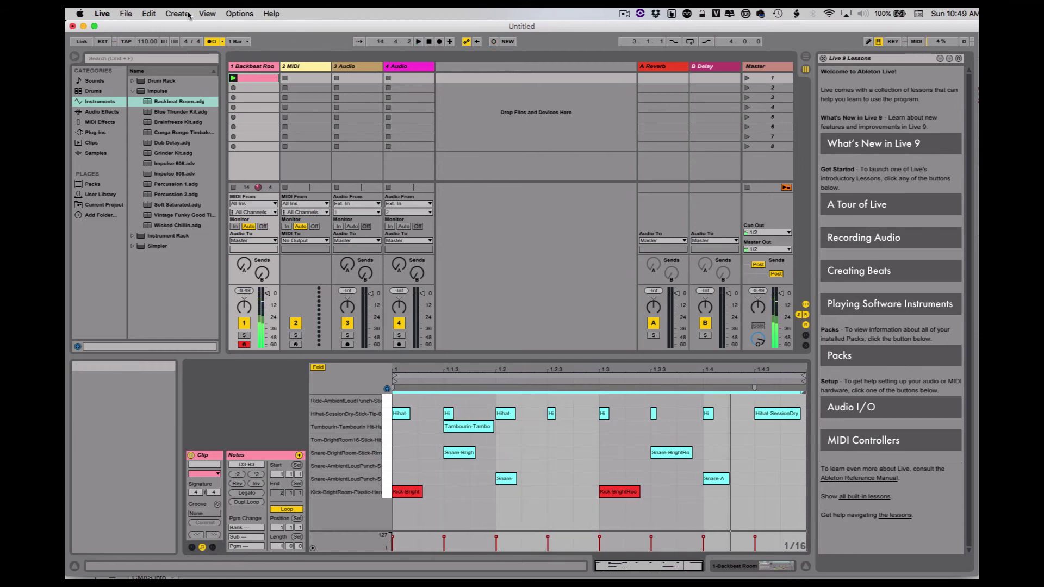
Set record quantization to Sixteenth-Note Quantization.
{"action": "left_click", "coordinate": [148, 14]}
{"action": "mouse_move", "coordinate": [161, 287]}
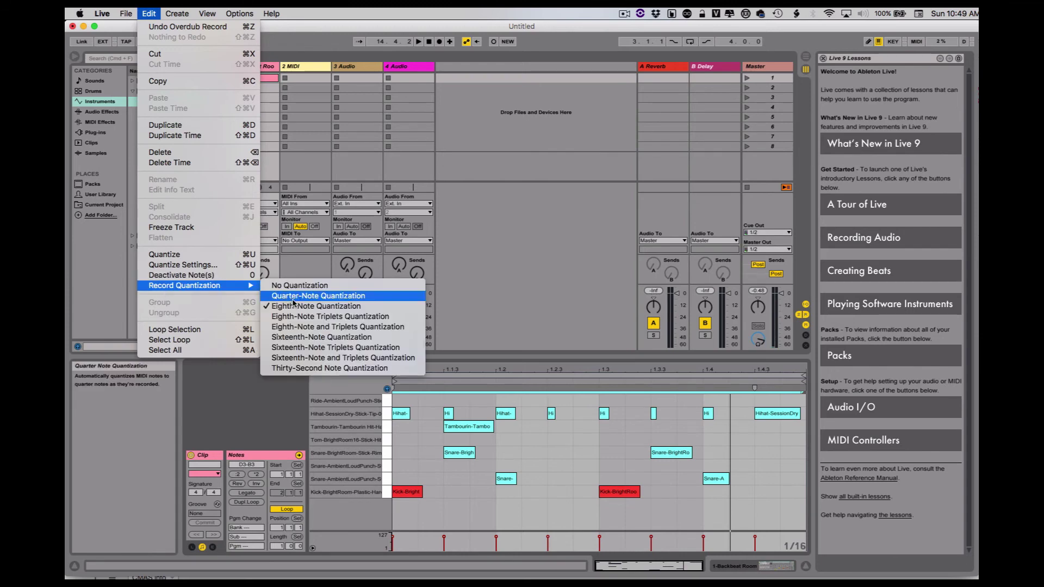
{"action": "left_click", "coordinate": [372, 337]}
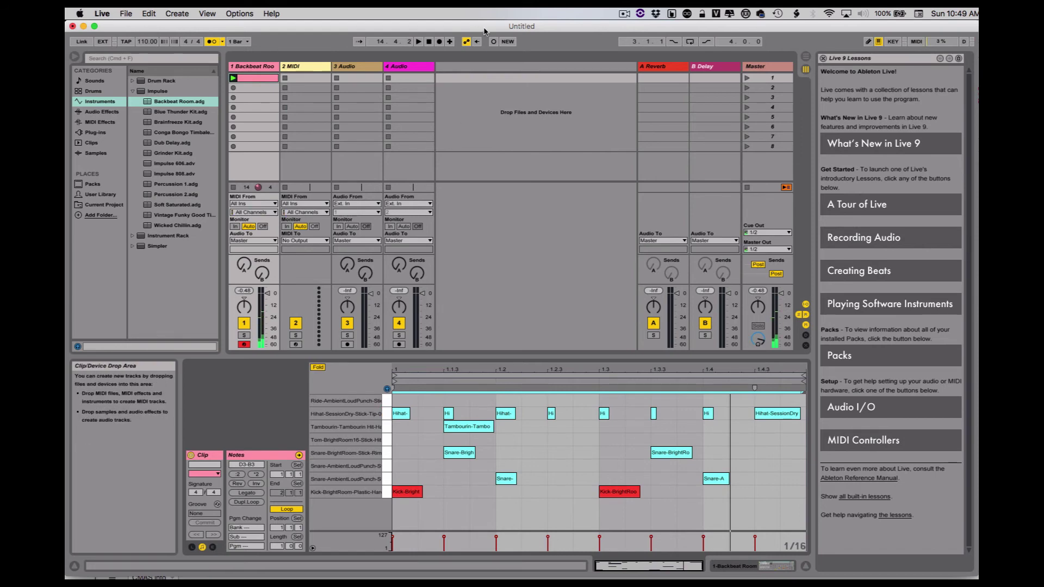
Overdub extra hi-hats at 1.2.2 and 1.4.2 and a kick at 1.4.4, and switch off the metronome.
{"action": "left_click", "coordinate": [495, 42]}
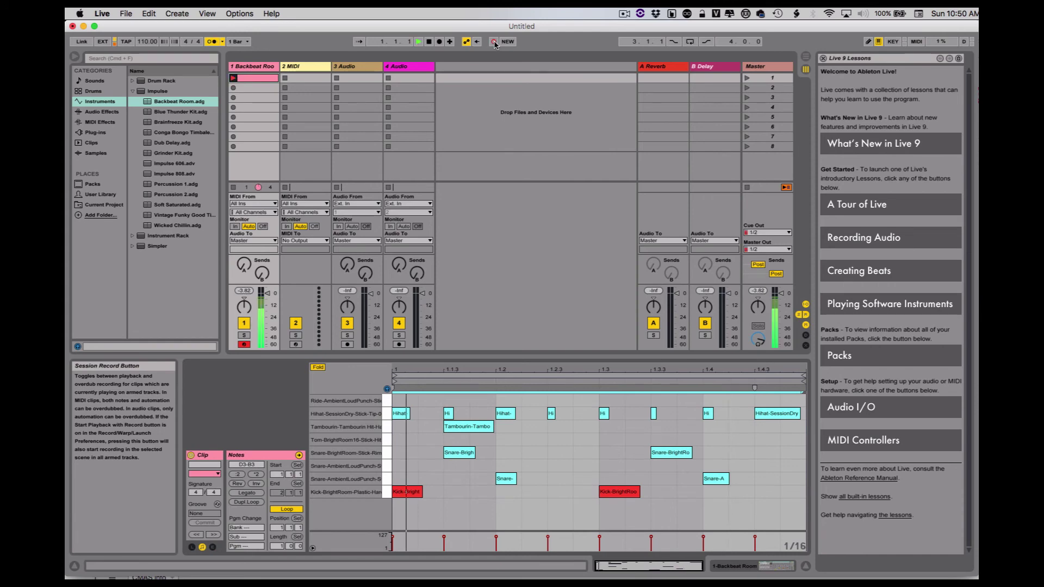
{"action": "key", "text": "j"}
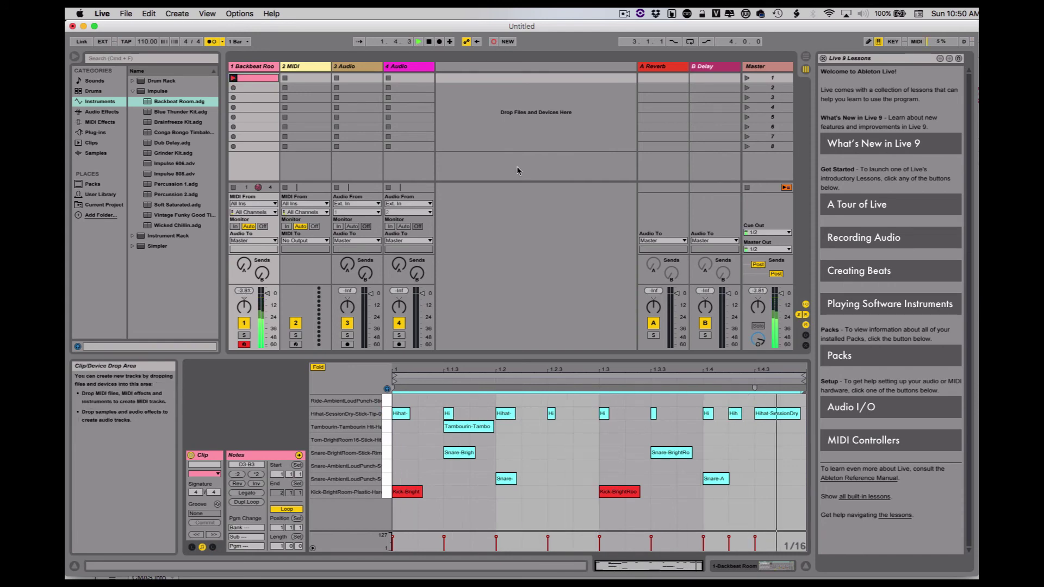
{"action": "key", "text": "j"}
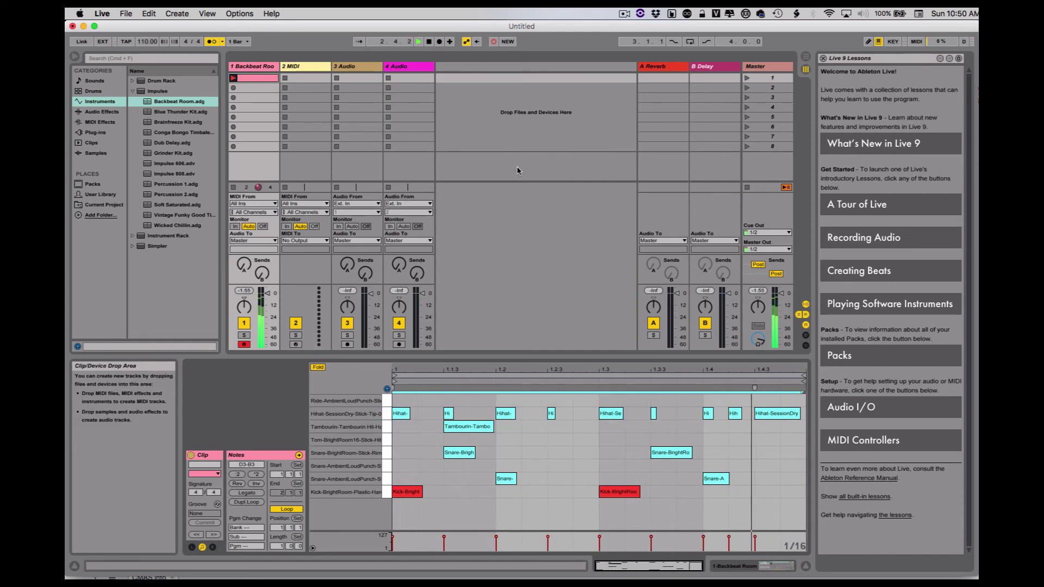
{"action": "key", "text": "j"}
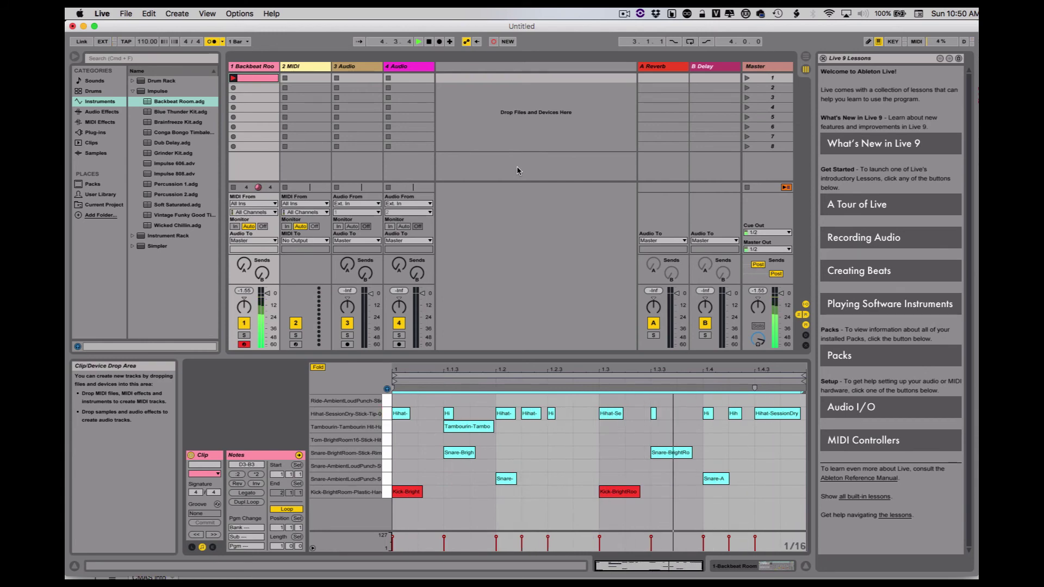
{"action": "key", "text": "a"}
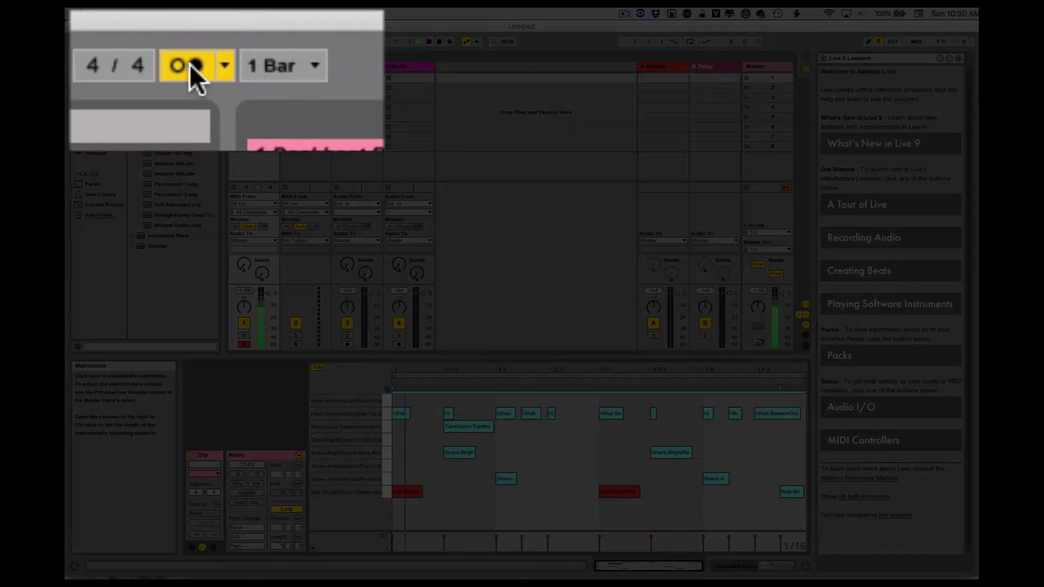
{"action": "left_click", "coordinate": [190, 64]}
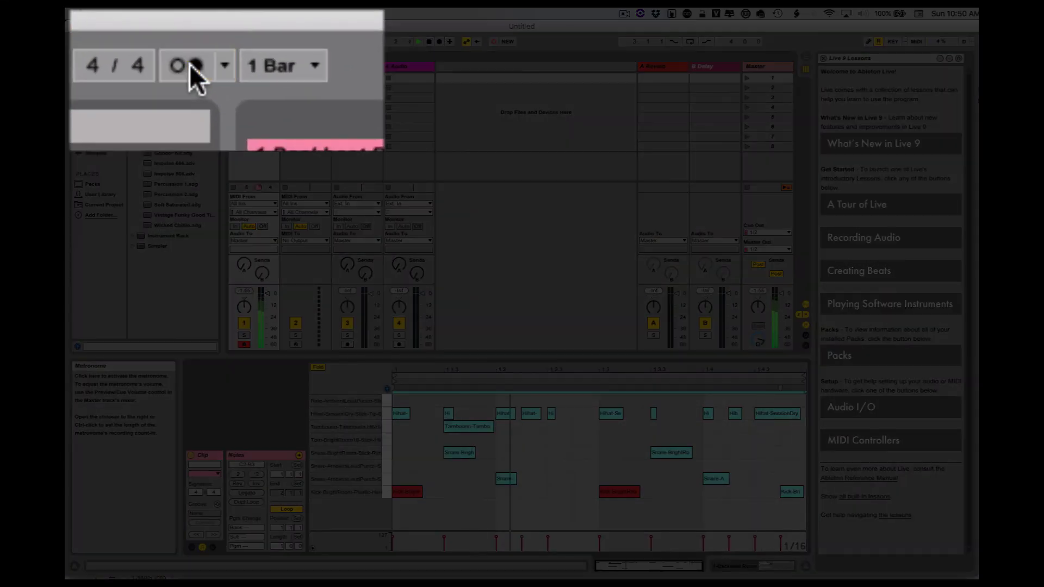